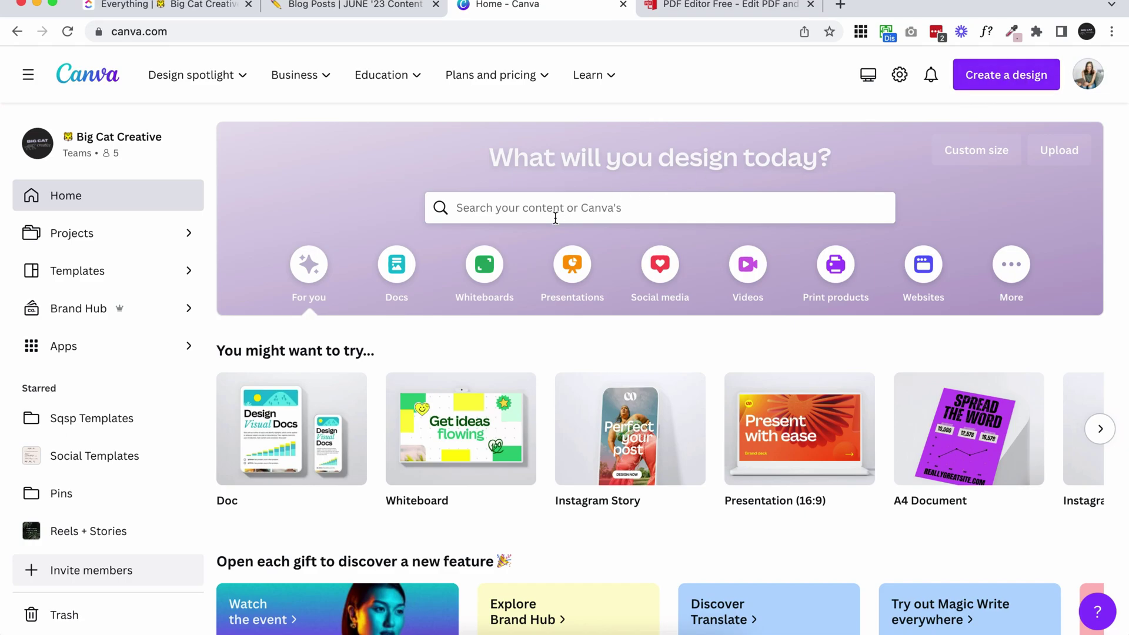
Search Canva's templates for 'workbook'.
left_click(621, 211)
type("workbook")
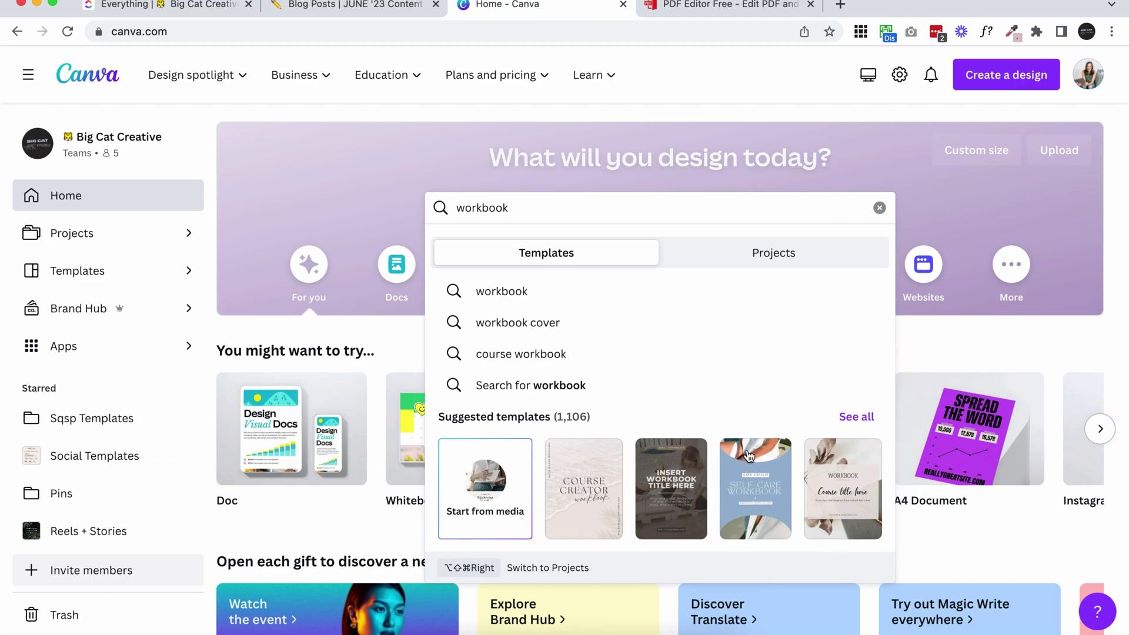
Show all workbook results and open the Black and White Bold Minimal Workbook template.
left_click(857, 417)
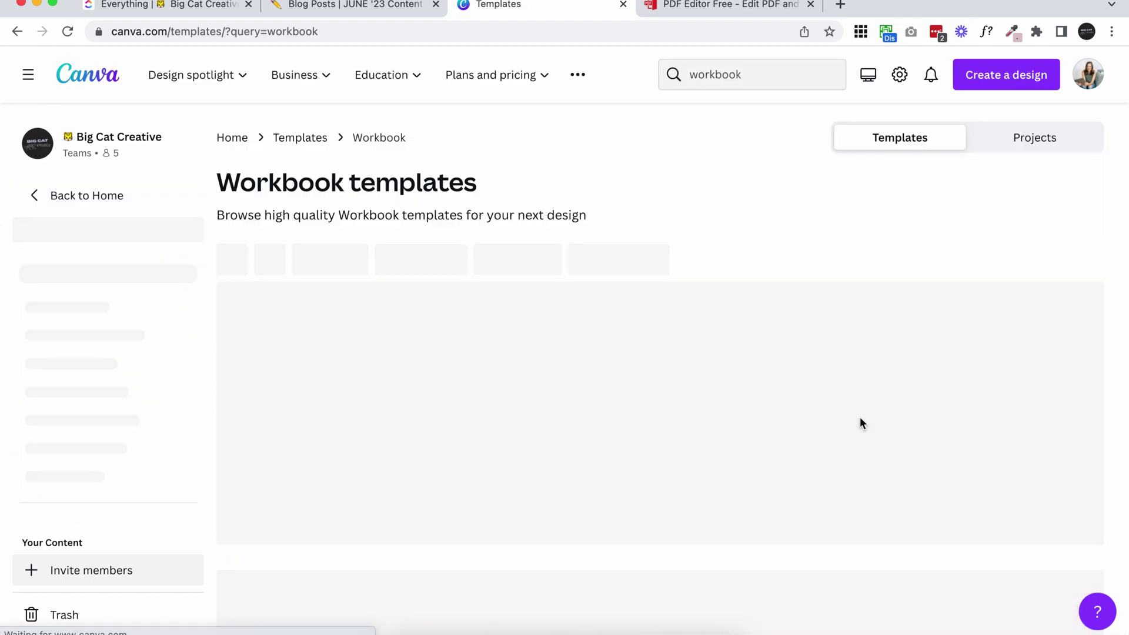
scroll(795, 379, "down", 3)
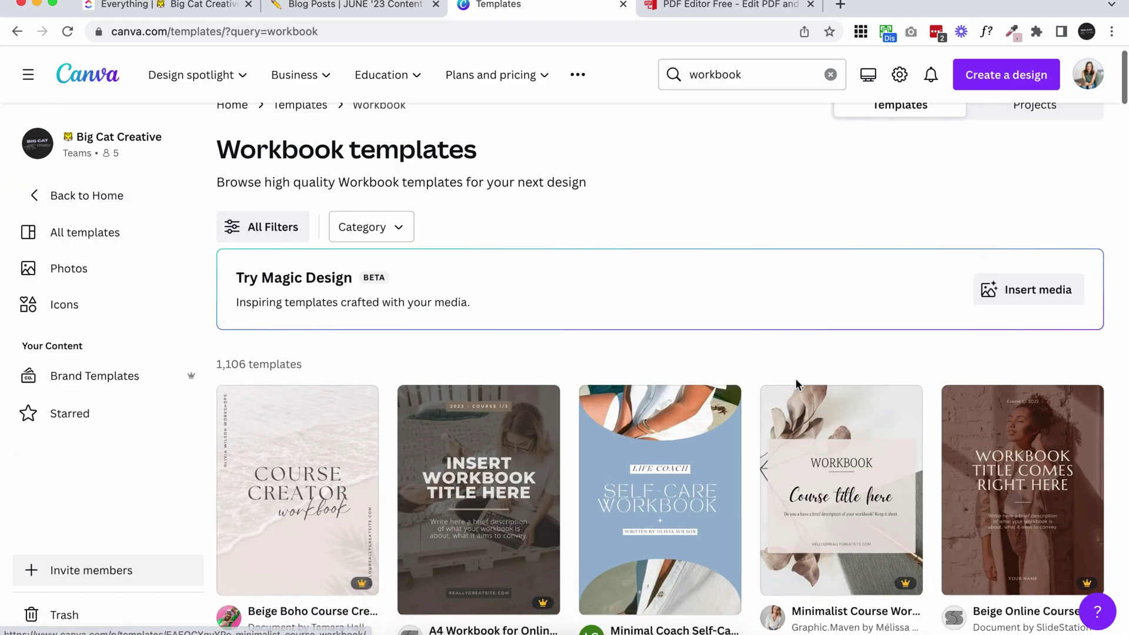
scroll(797, 385, "down", 3)
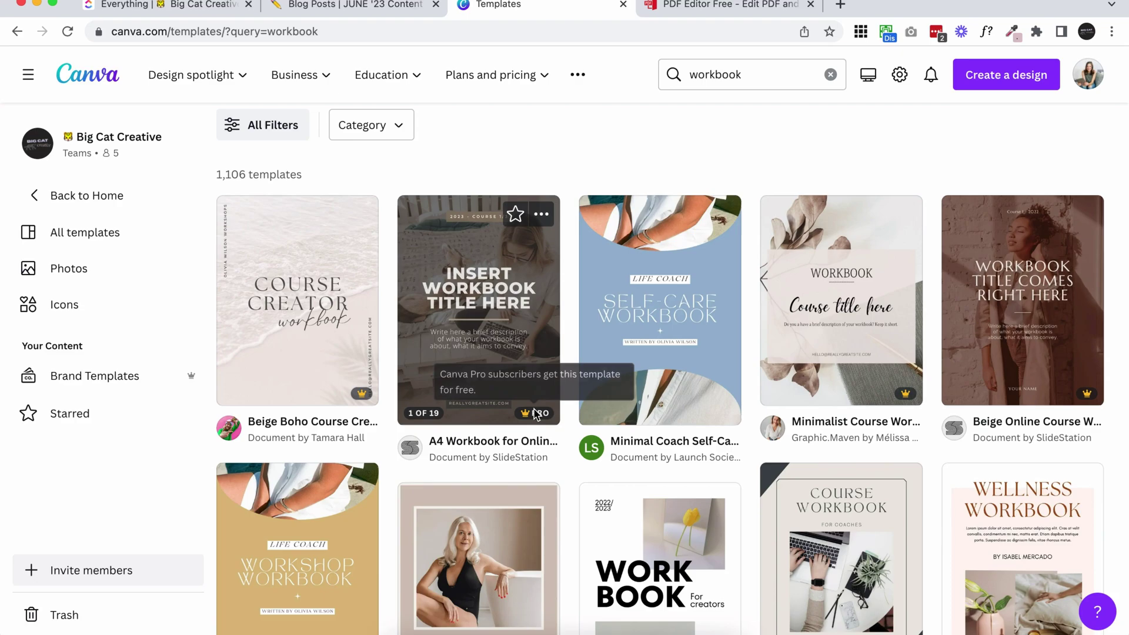
scroll(730, 346, "down", 5)
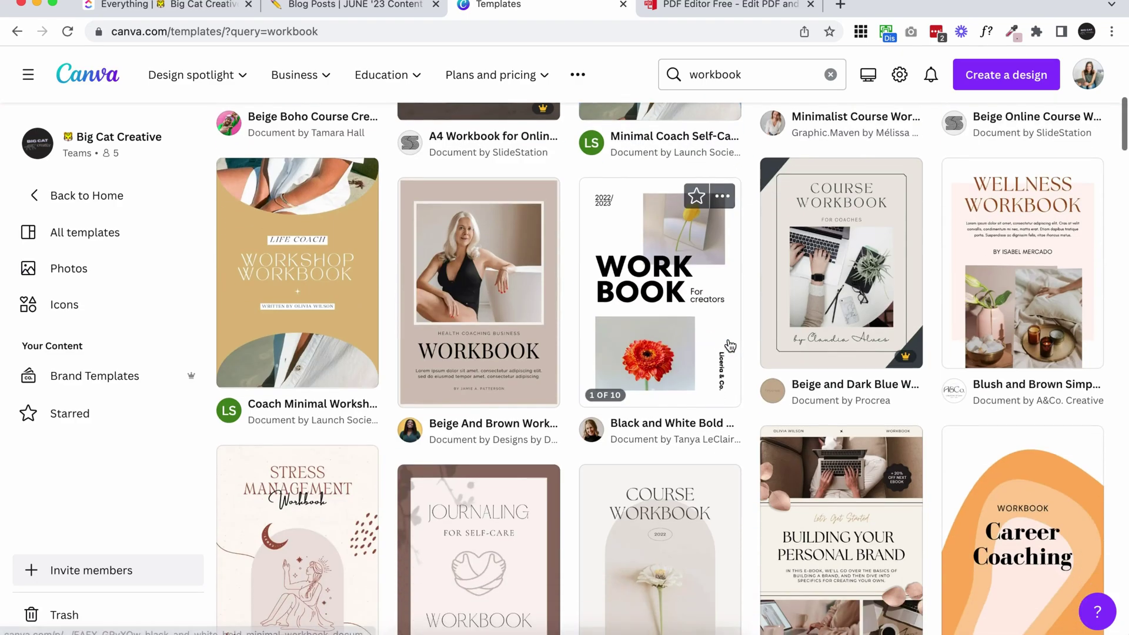
scroll(665, 380, "up", 2)
left_click(665, 380)
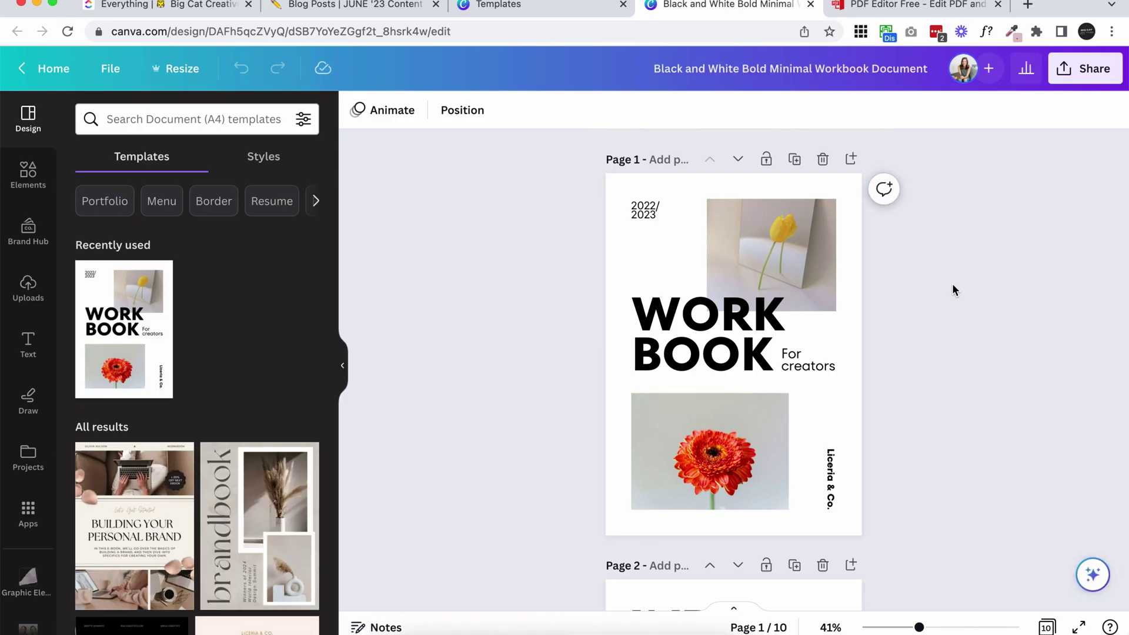
Select the WORK BOOK title and the yellow tulip photo on the cover.
scroll(951, 284, "down", 3)
scroll(951, 284, "up", 3)
left_click(713, 286)
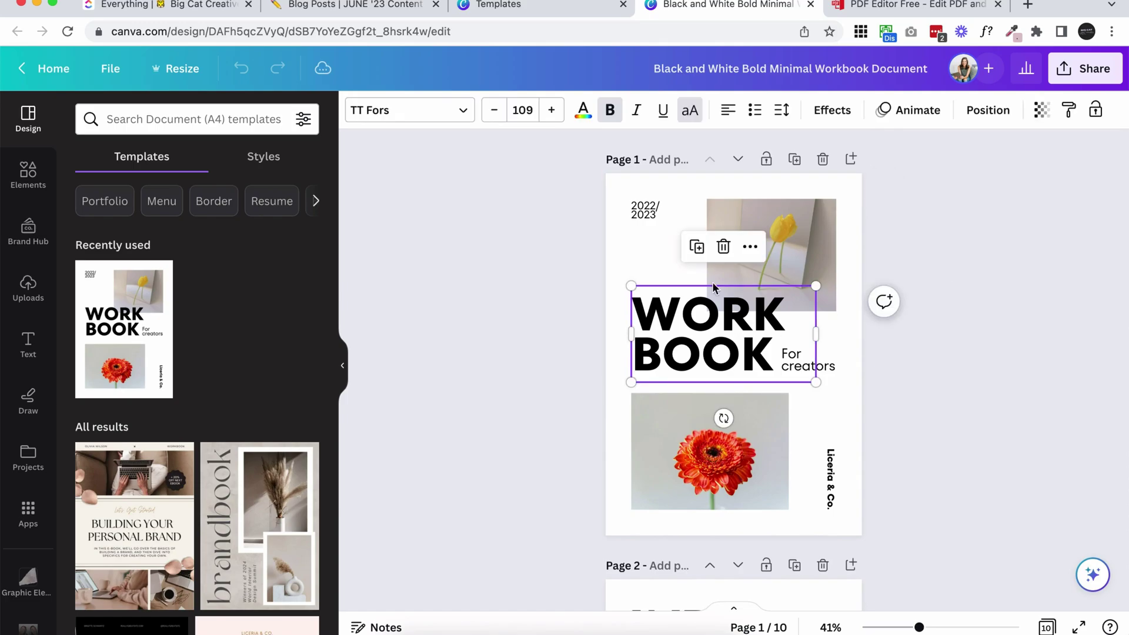
left_click(788, 230)
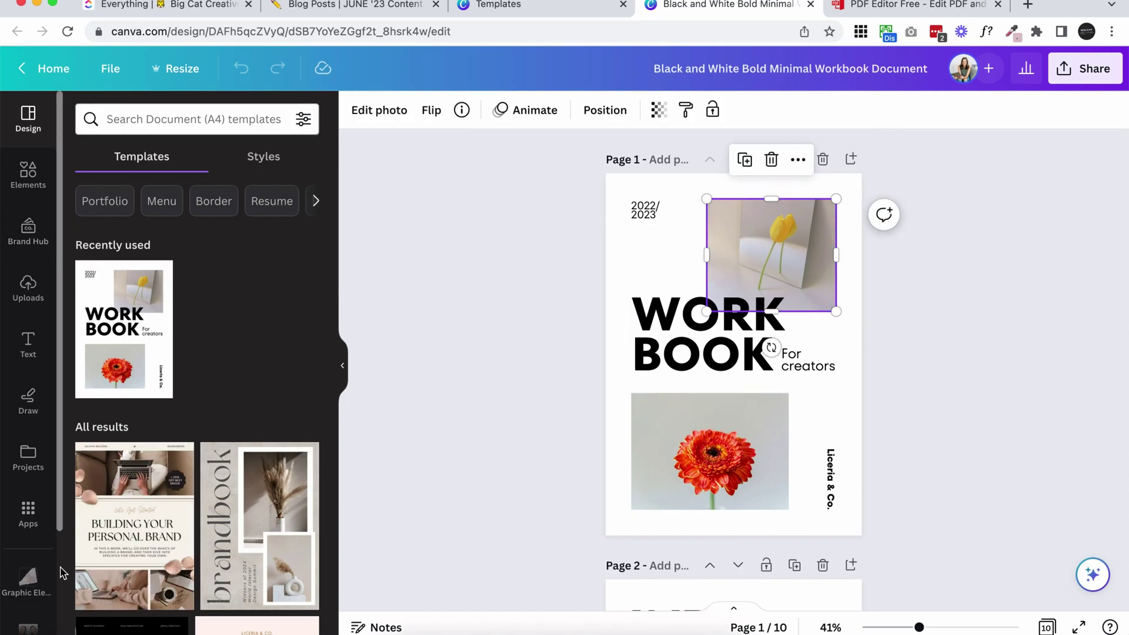
Try the staircase photo from Elements in place of the tulip, then undo it.
left_click(25, 301)
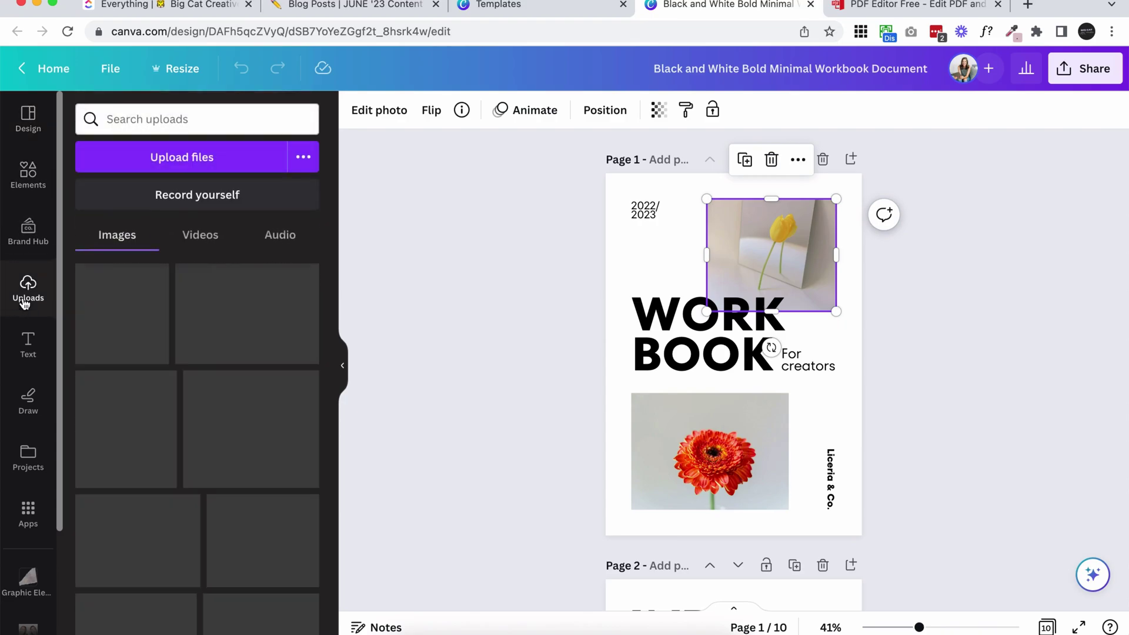
left_click(21, 162)
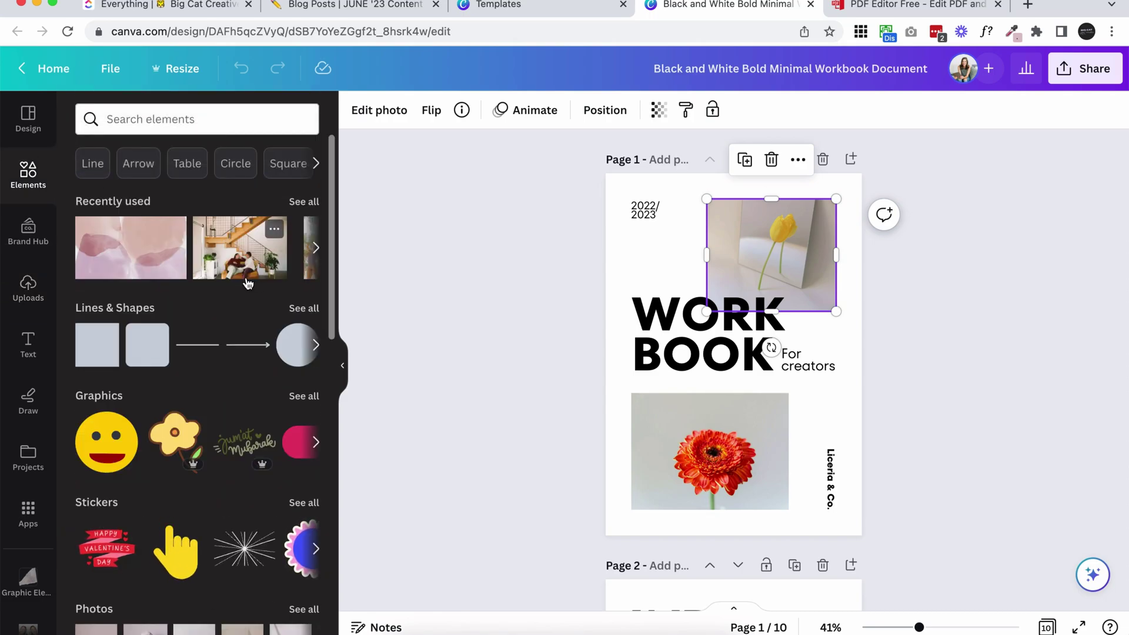
left_click_drag(248, 285, 796, 234)
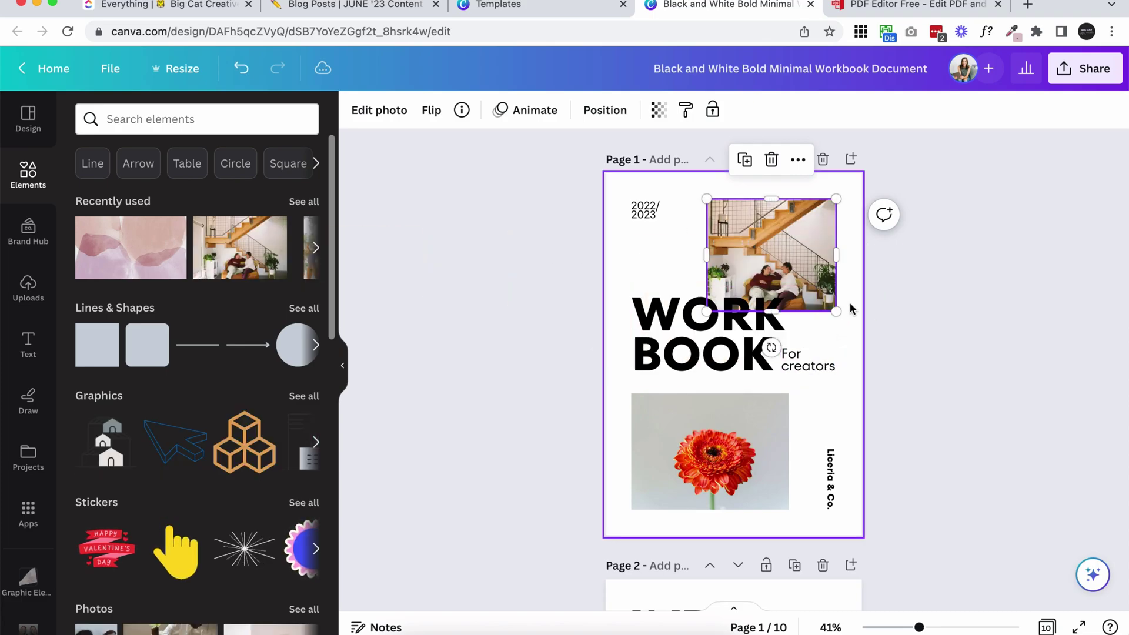
key("ctrl+z")
left_click(953, 288)
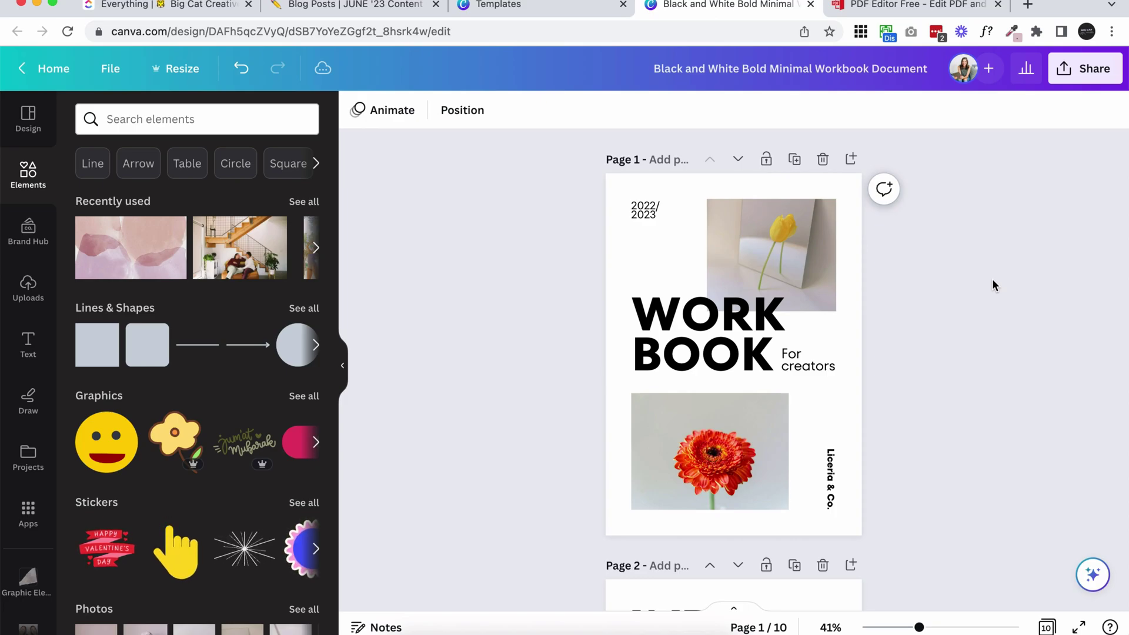
Scroll down through the workbook to page 7.
scroll(993, 282, "down", 6)
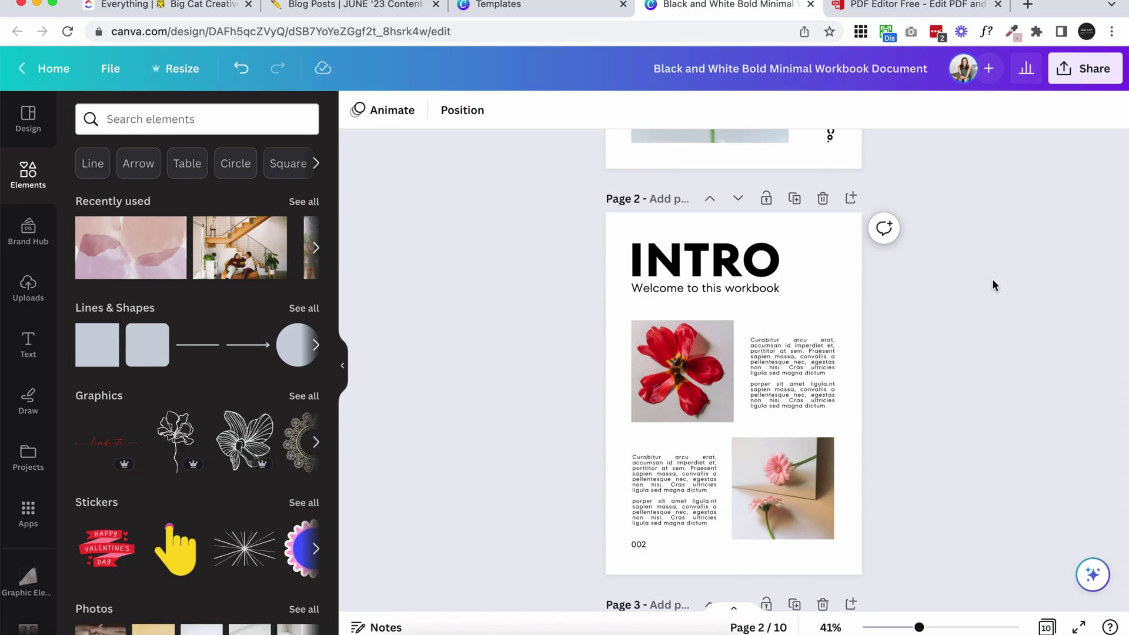
scroll(993, 282, "down", 5)
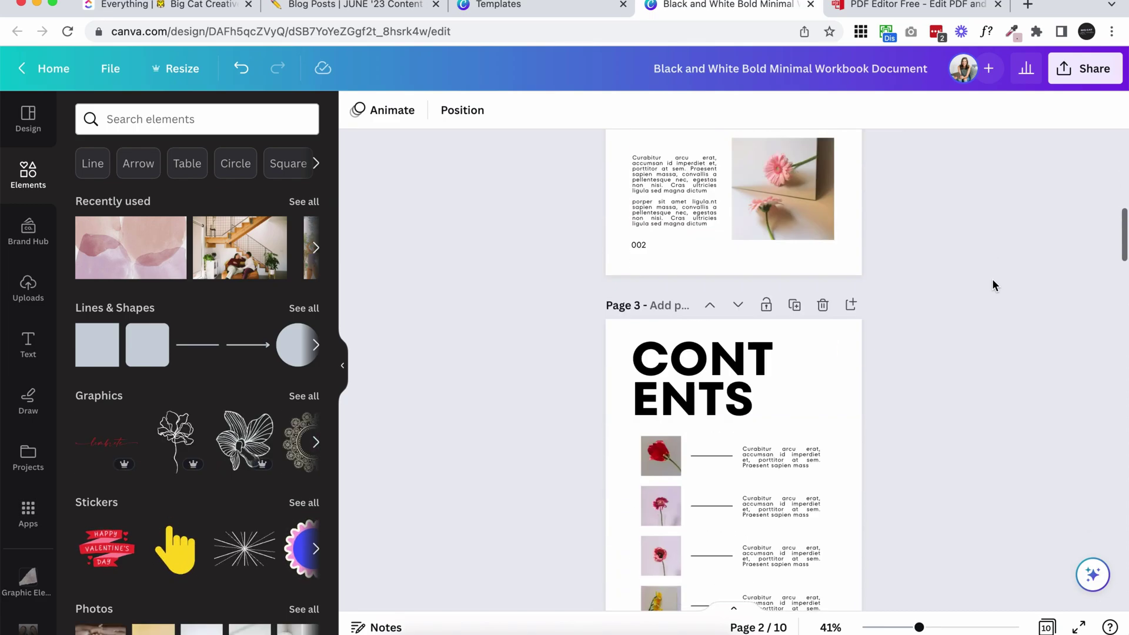
scroll(992, 285, "down", 6)
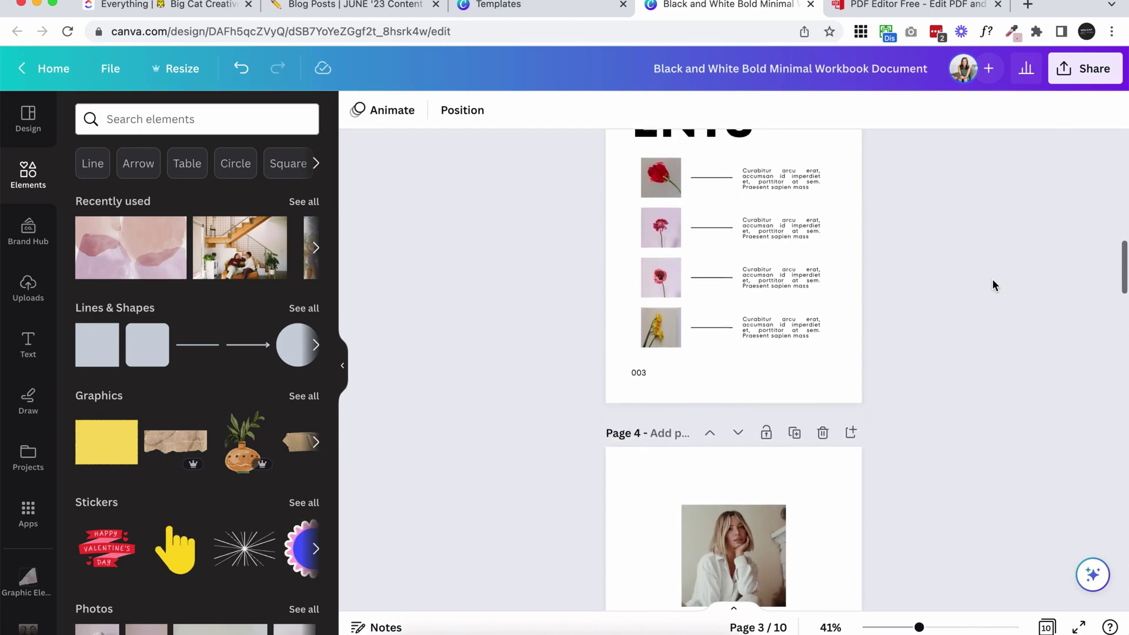
scroll(993, 285, "down", 10)
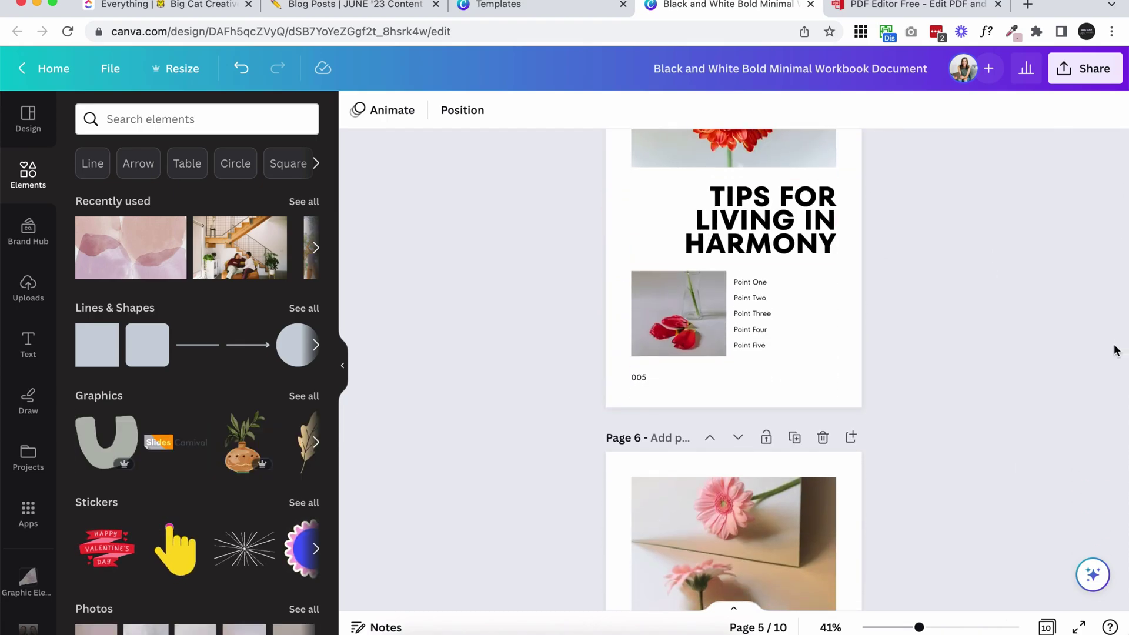
scroll(983, 327, "down", 7)
scroll(985, 325, "down", 7)
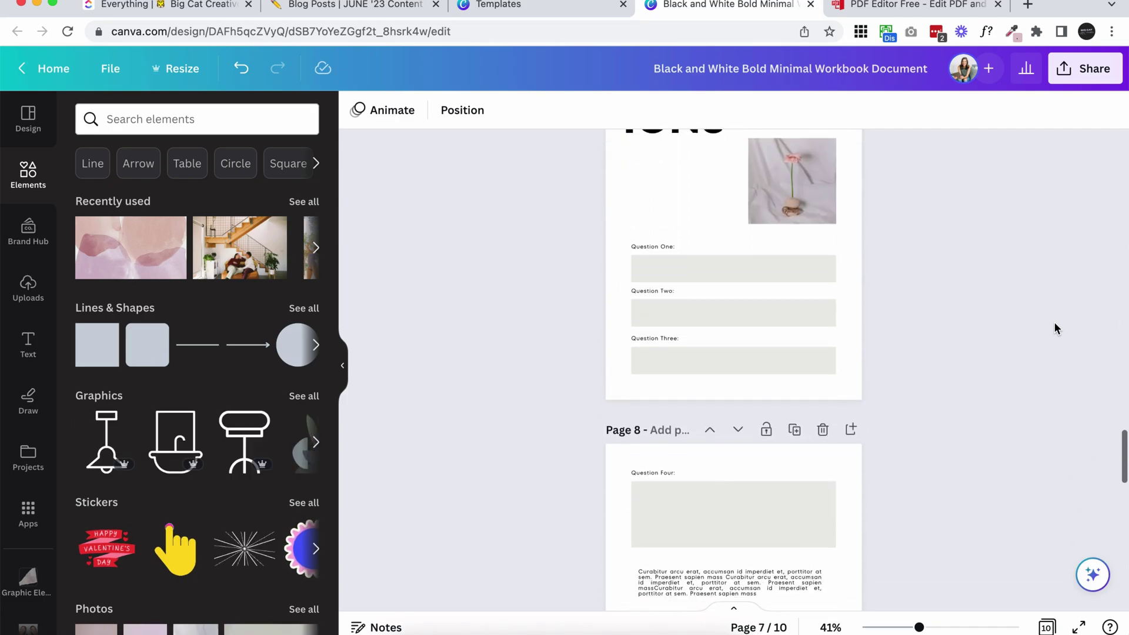
scroll(986, 325, "up", 2)
Select the Question One, Two and Three boxes and inspect Question One's extra options.
left_click(753, 403)
left_click(776, 442)
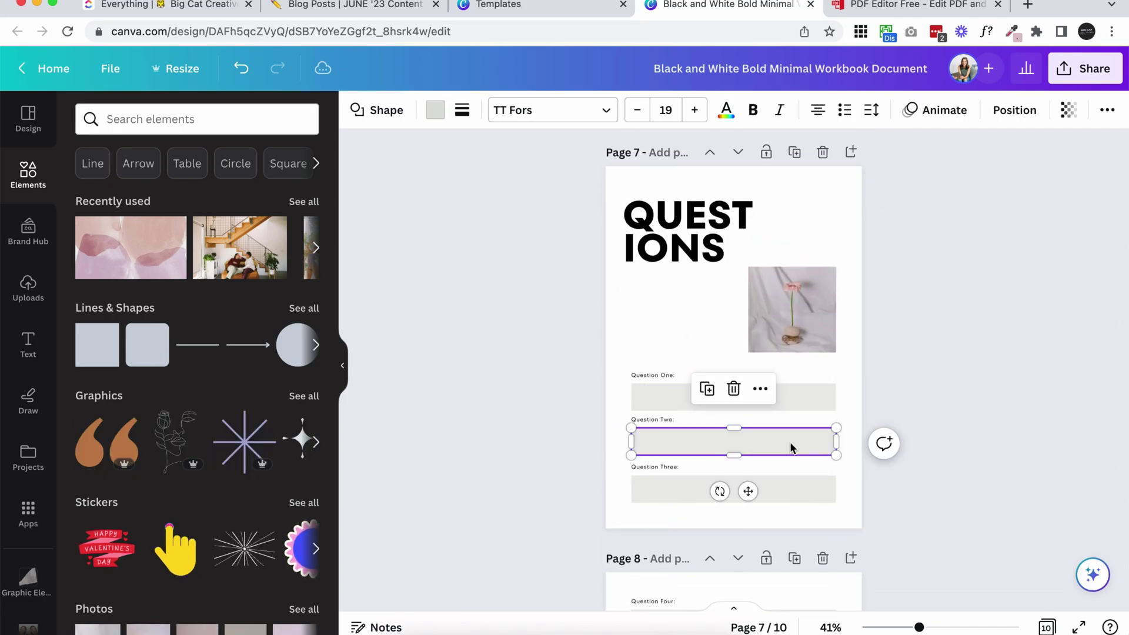
left_click(826, 487)
left_click(937, 350)
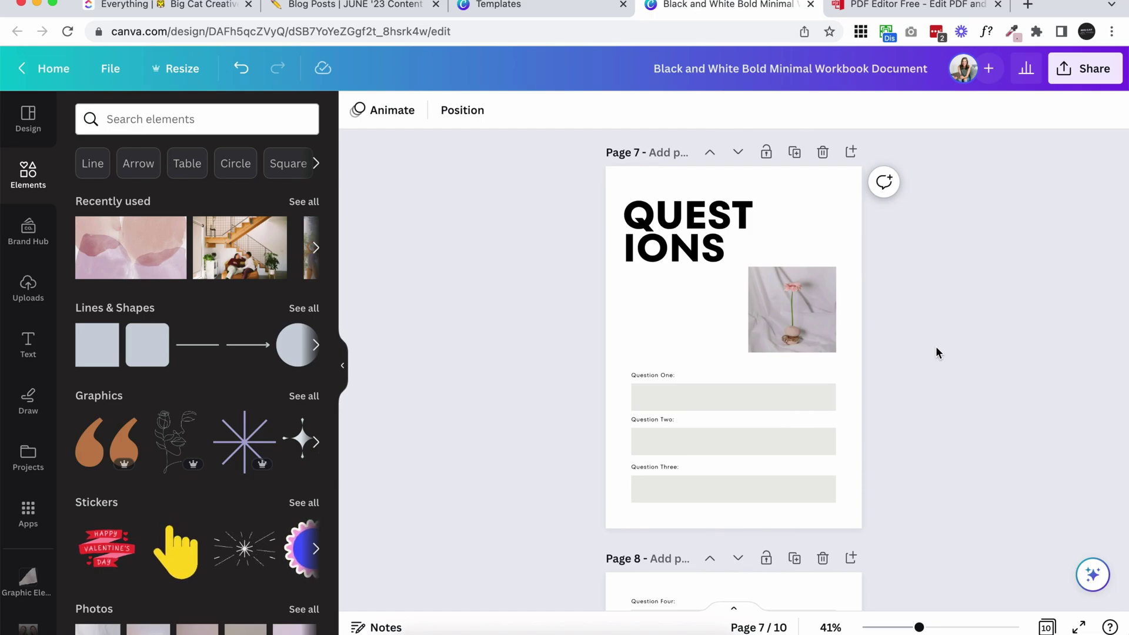
left_click(814, 397)
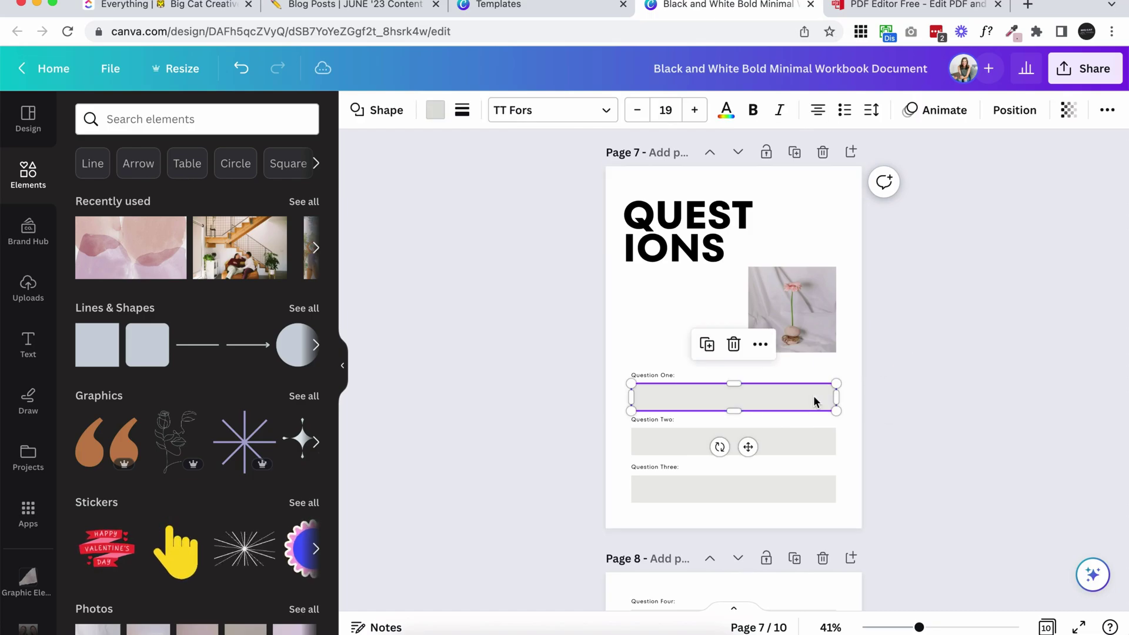
left_click(1107, 110)
key("Escape")
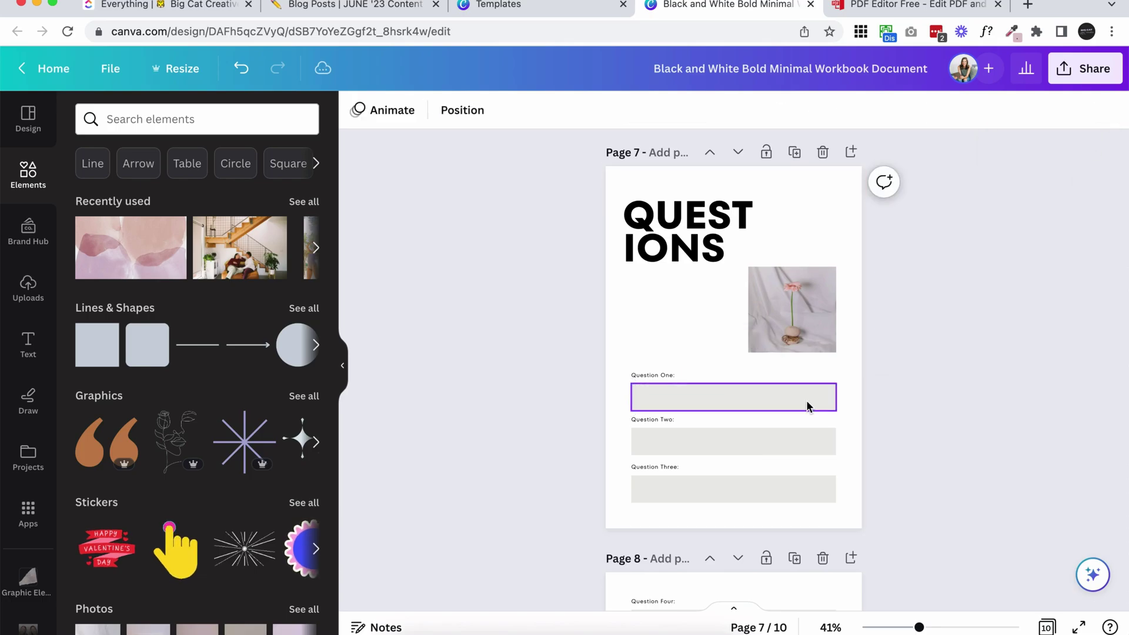
left_click(807, 400)
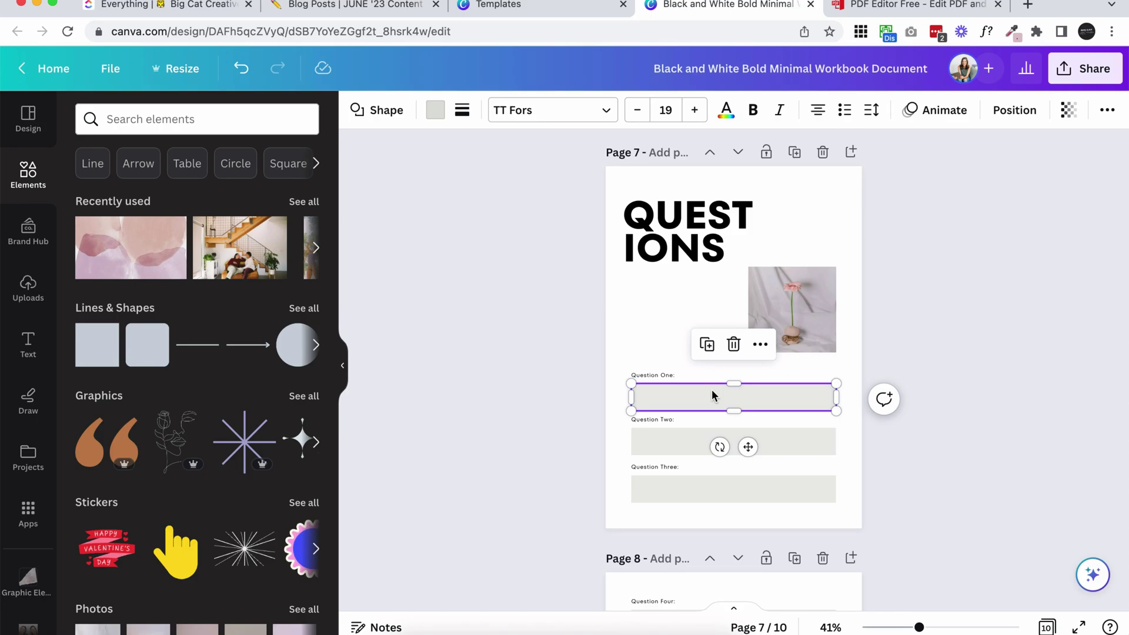
left_click_drag(711, 395, 715, 428)
scroll(715, 424, "up", 3)
scroll(715, 429, "up", 2)
left_click(637, 370)
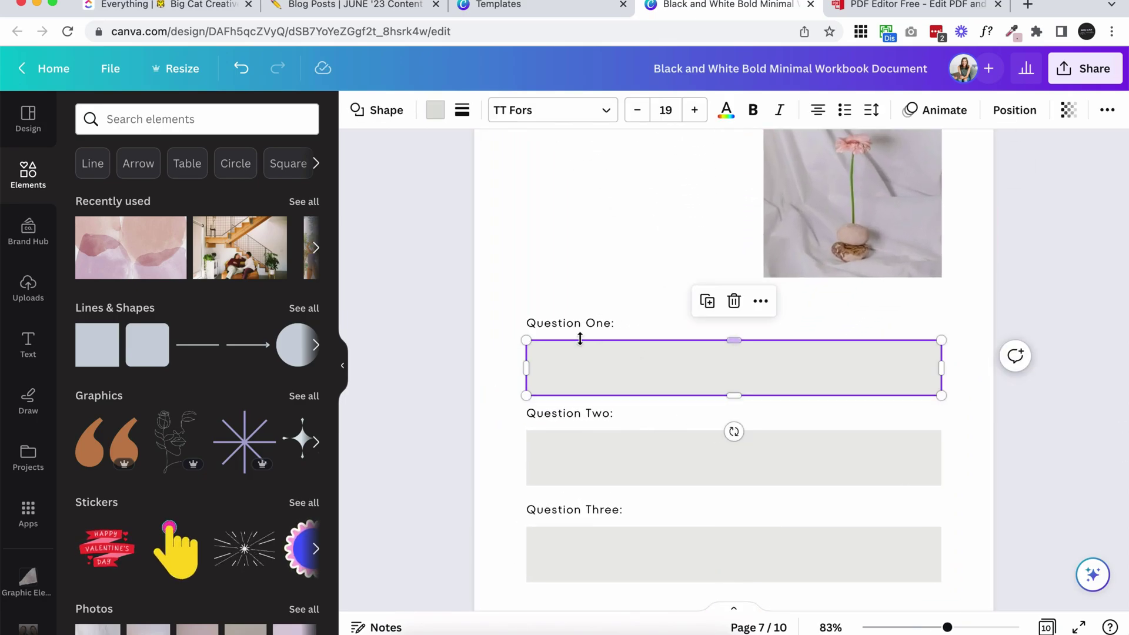
mouse_move(526, 368)
left_mouse_down()
mouse_move(650, 365)
mouse_move(524, 366)
left_mouse_up()
left_click(447, 374)
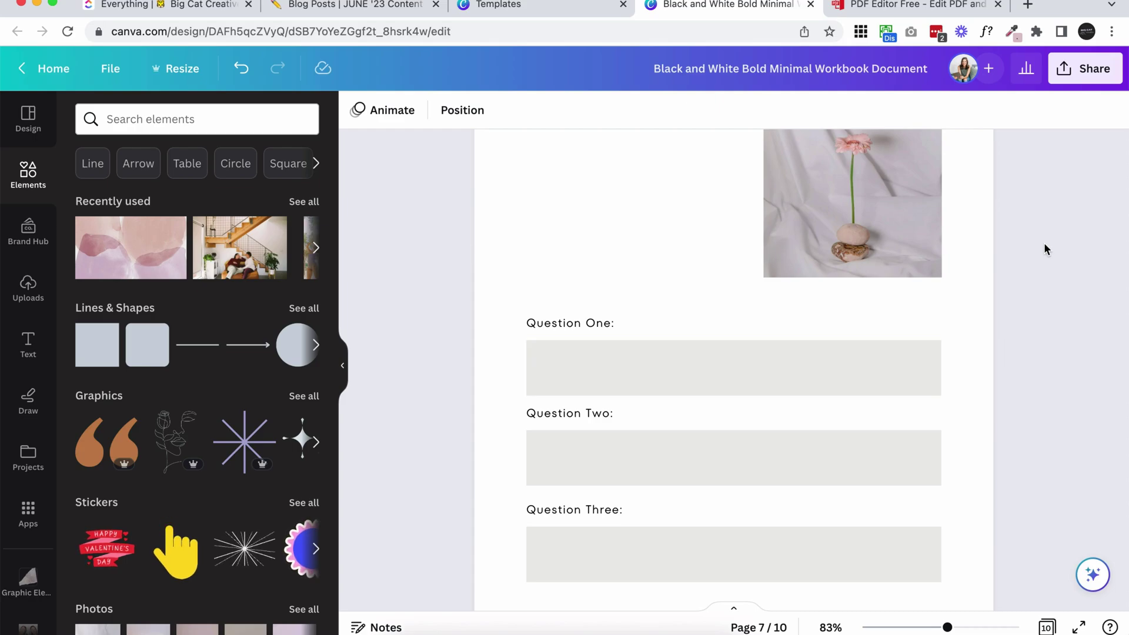
scroll(1044, 244, "down", 5)
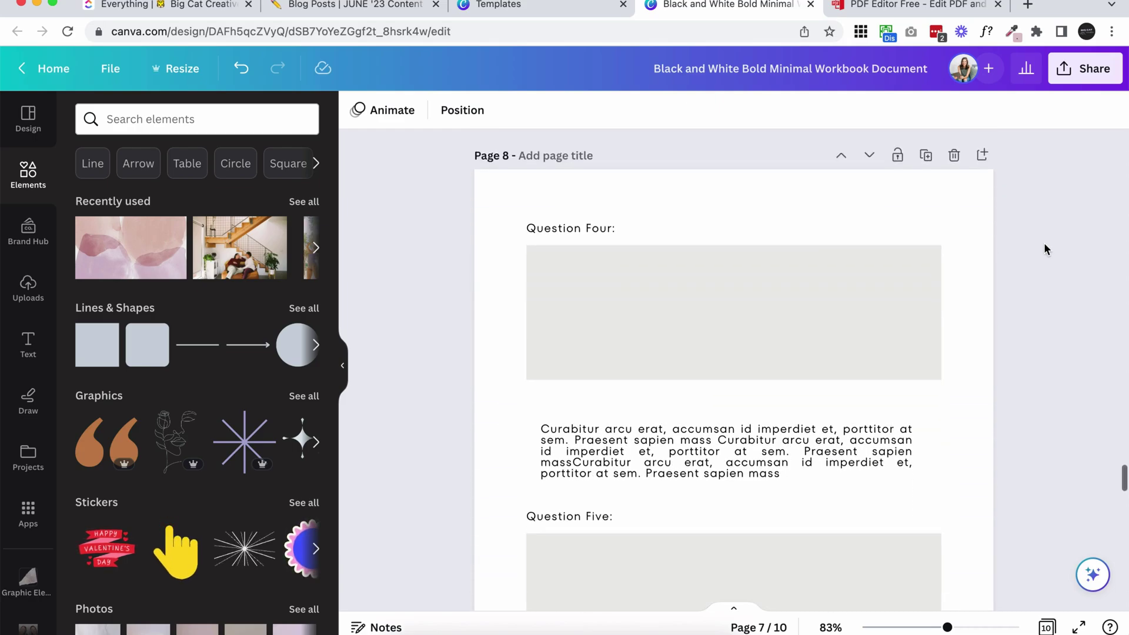
scroll(1044, 243, "down", 10)
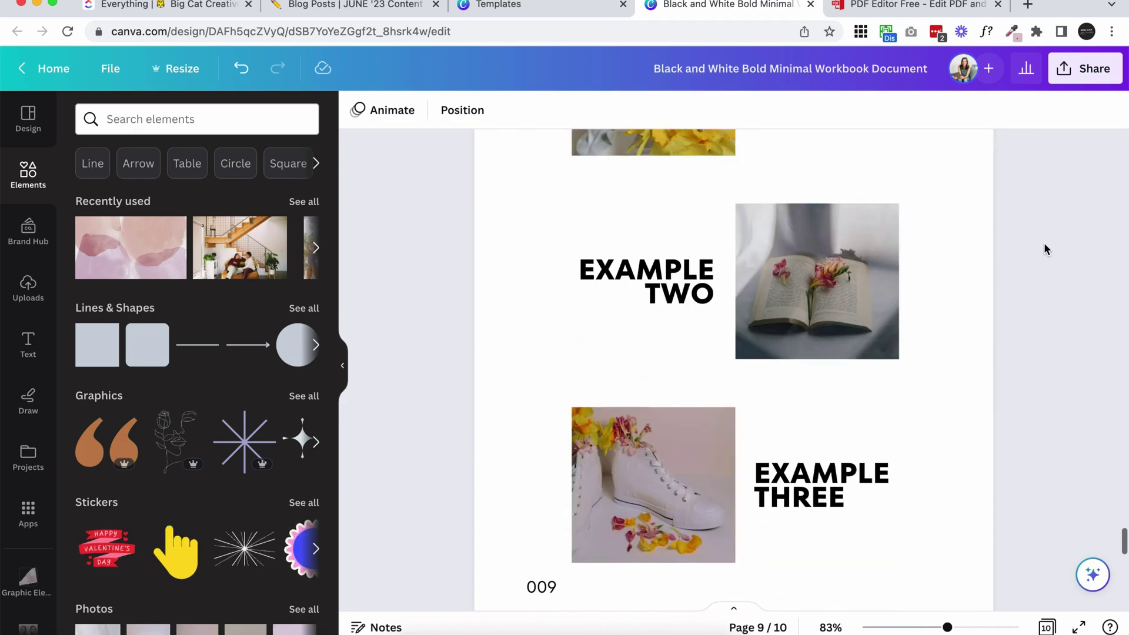
scroll(1045, 247, "down", 5)
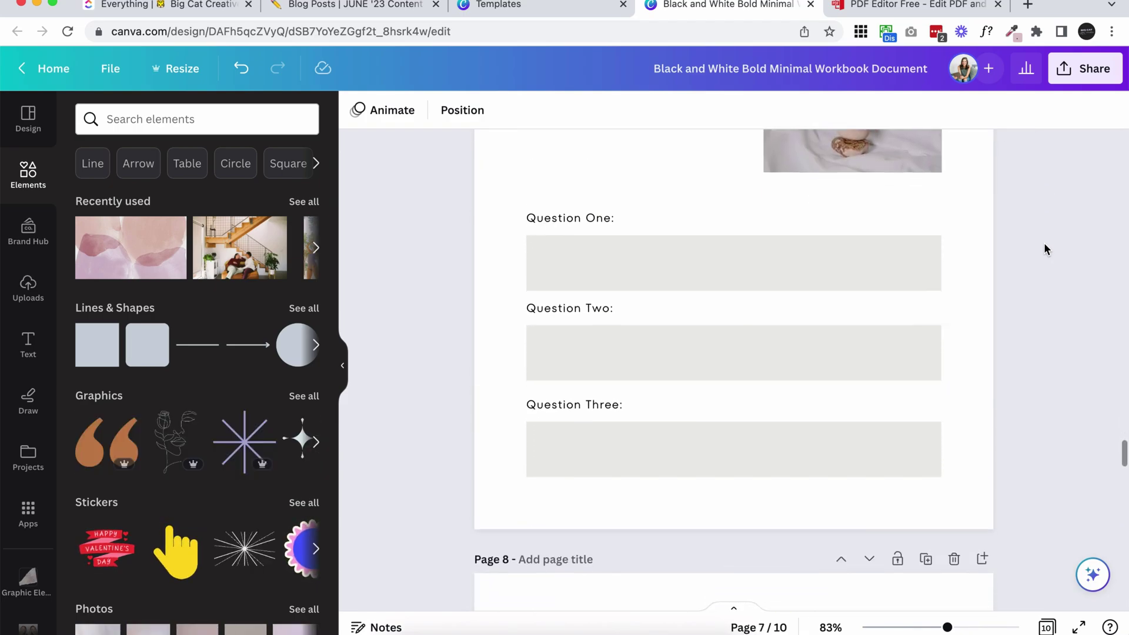
scroll(1044, 249, "down", 1)
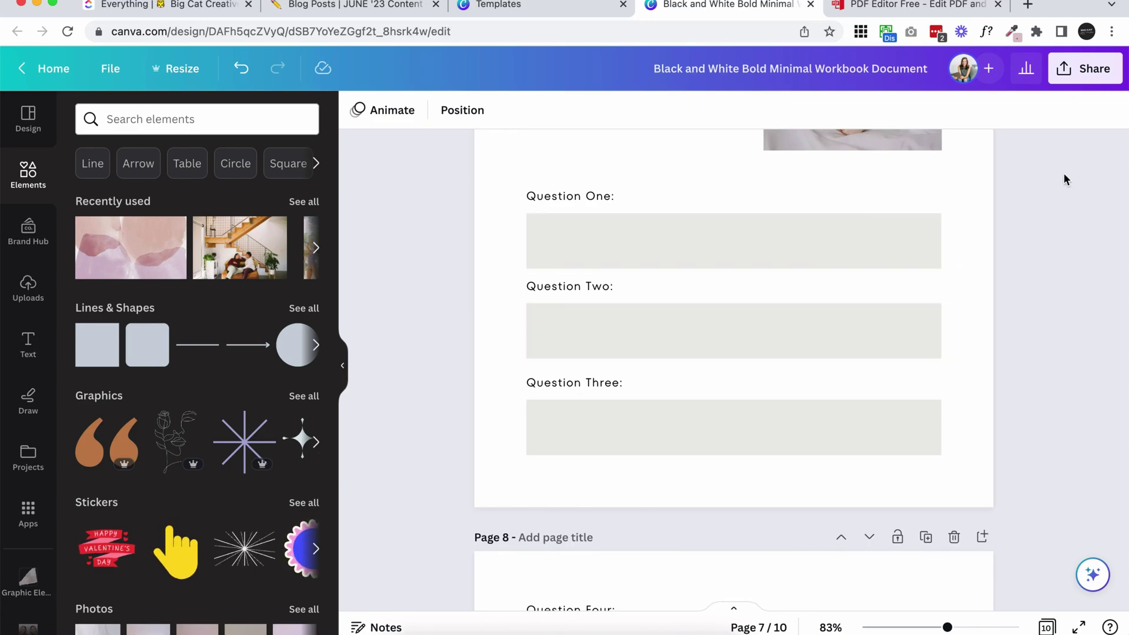
scroll(1089, 228, "down", 15)
scroll(1090, 228, "up", 15)
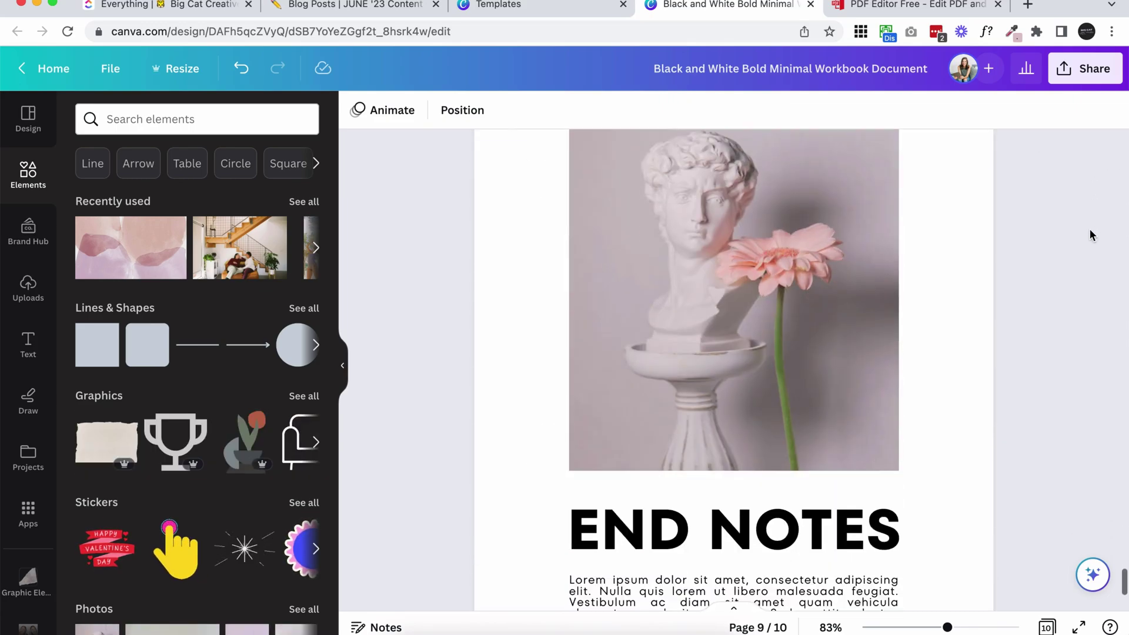
scroll(1090, 235, "up", 1)
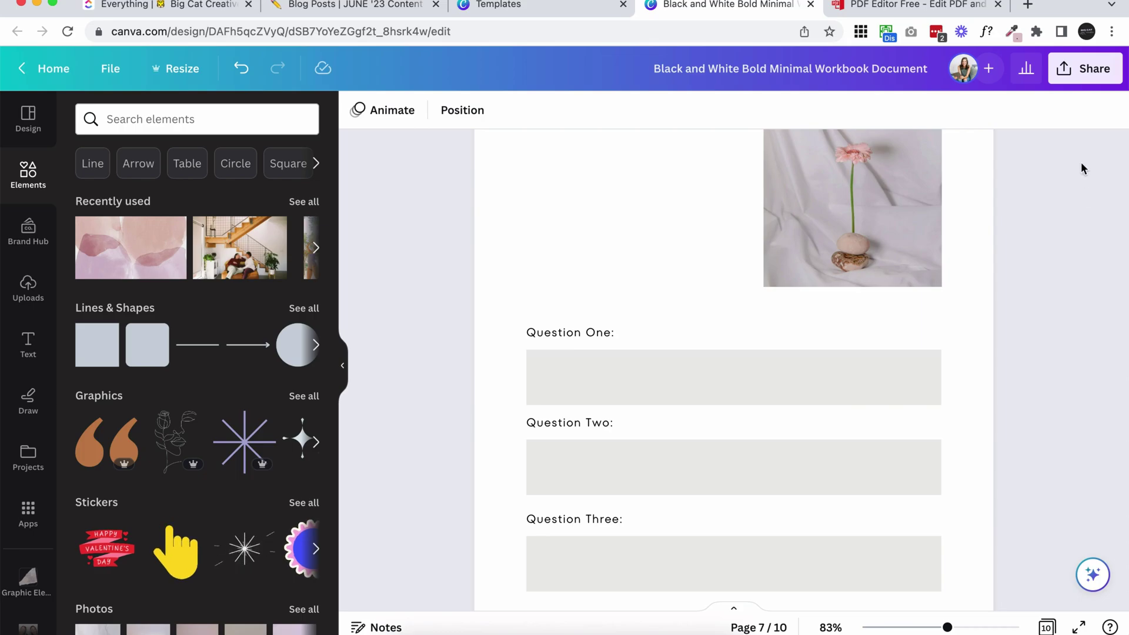
Set the Canva download file type to PDF Standard.
left_click(1081, 67)
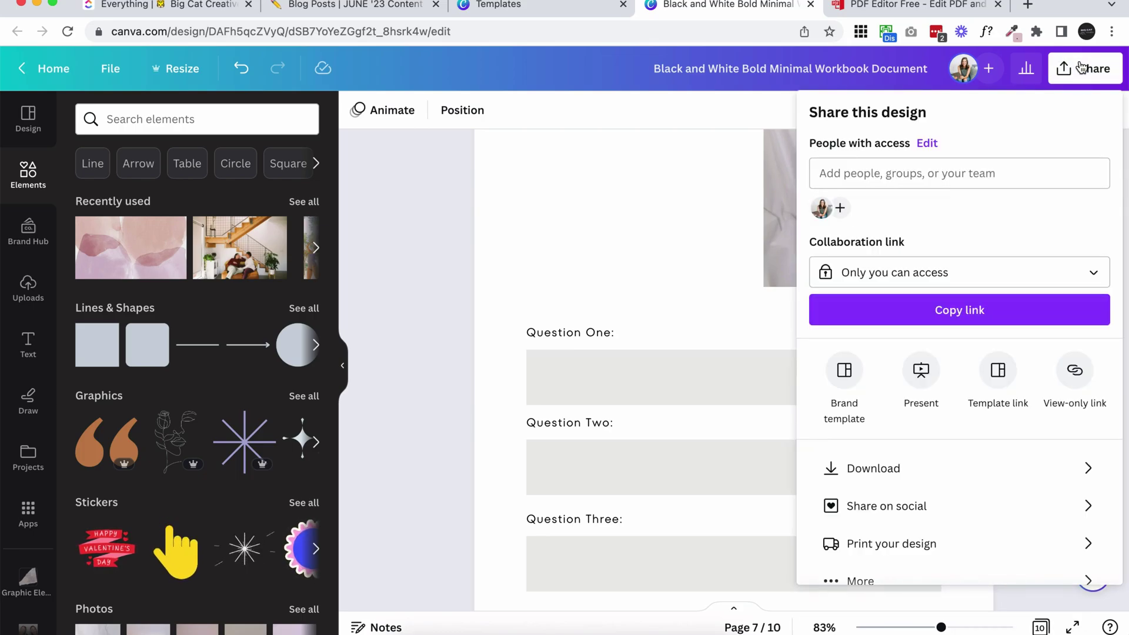
left_click(945, 486)
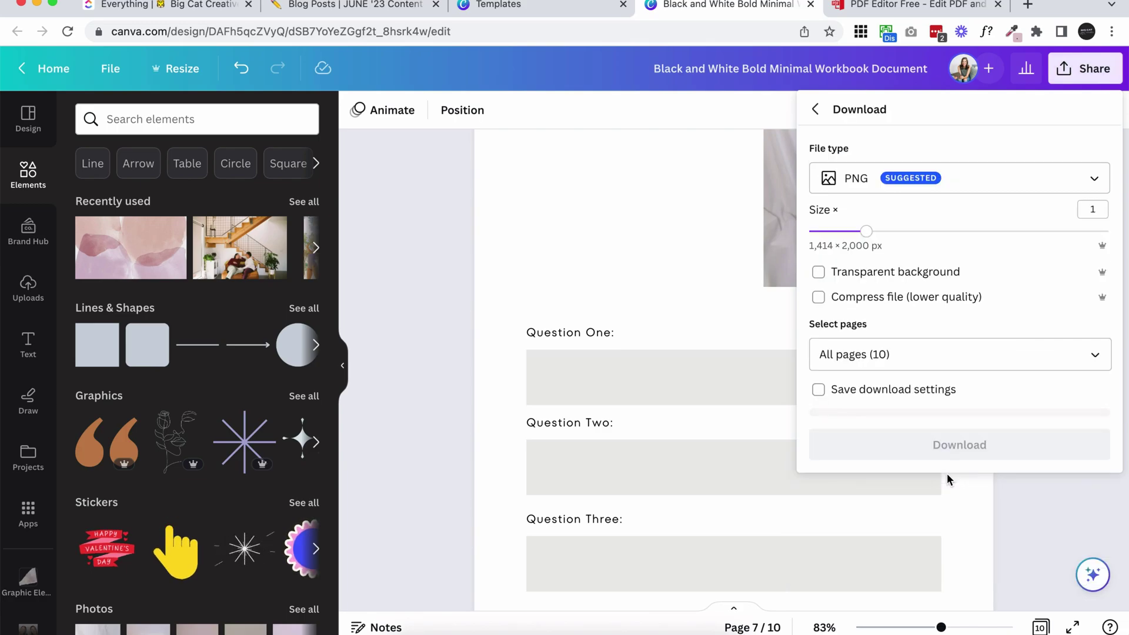
left_click(903, 189)
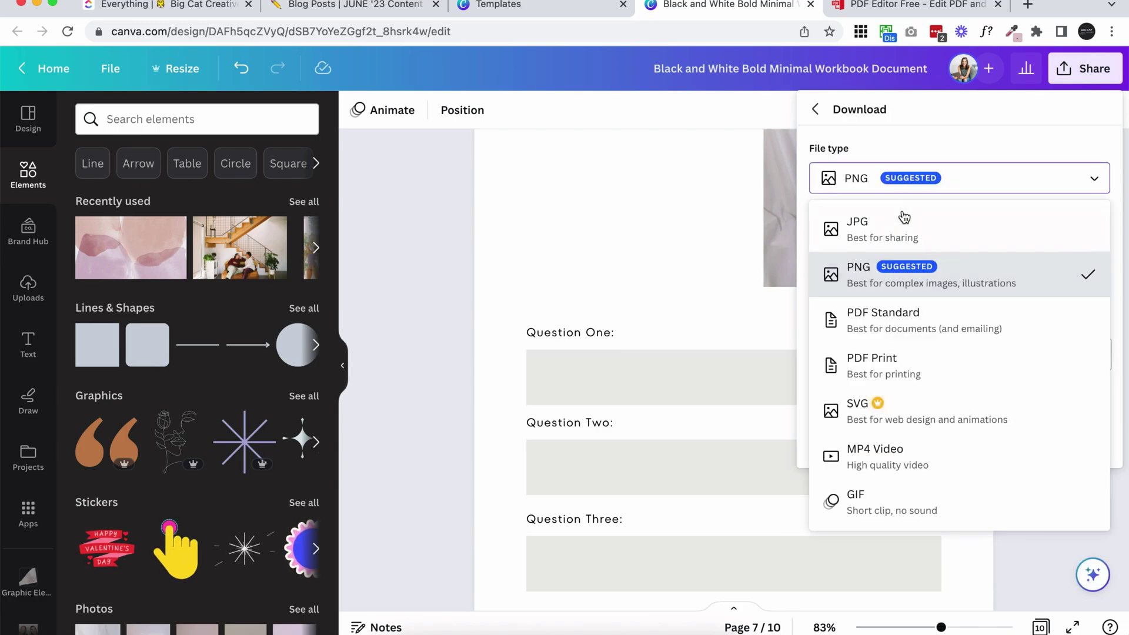
left_click(913, 333)
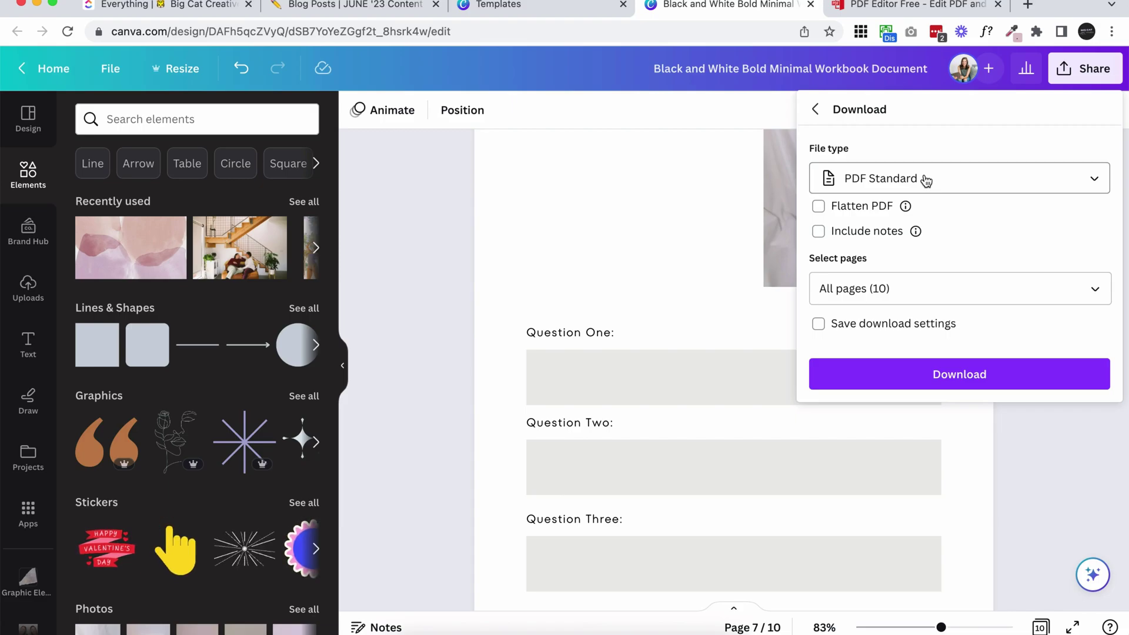
Download all 10 pages as a PDF and switch to the PDFescape site.
left_click(1044, 289)
scroll(1046, 342, "down", 5)
scroll(1051, 367, "up", 5)
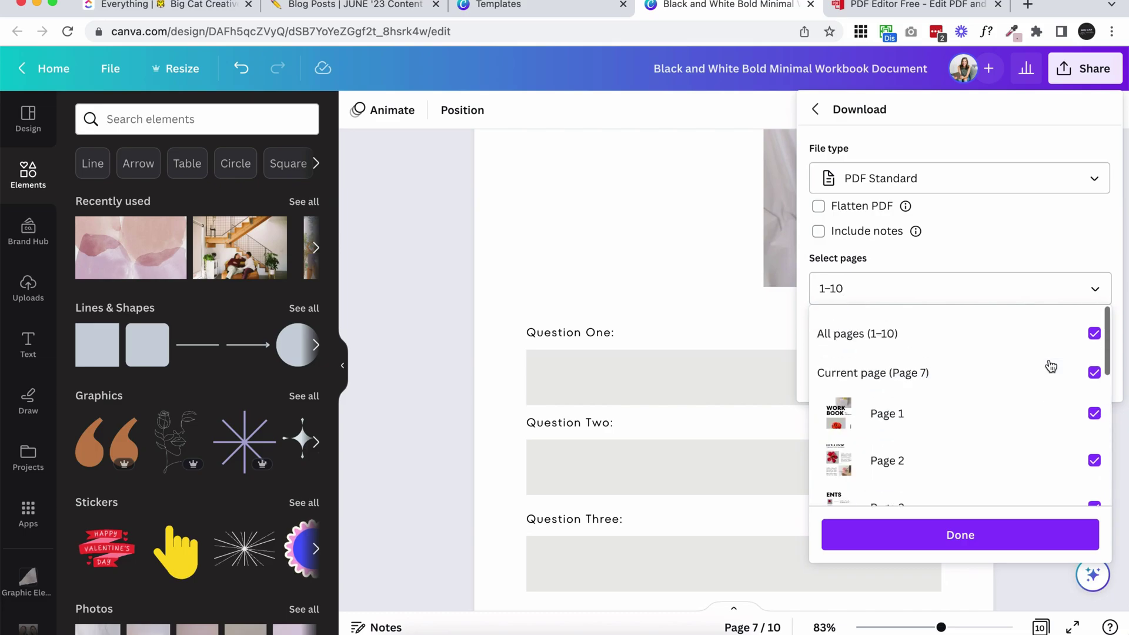
left_click(1025, 231)
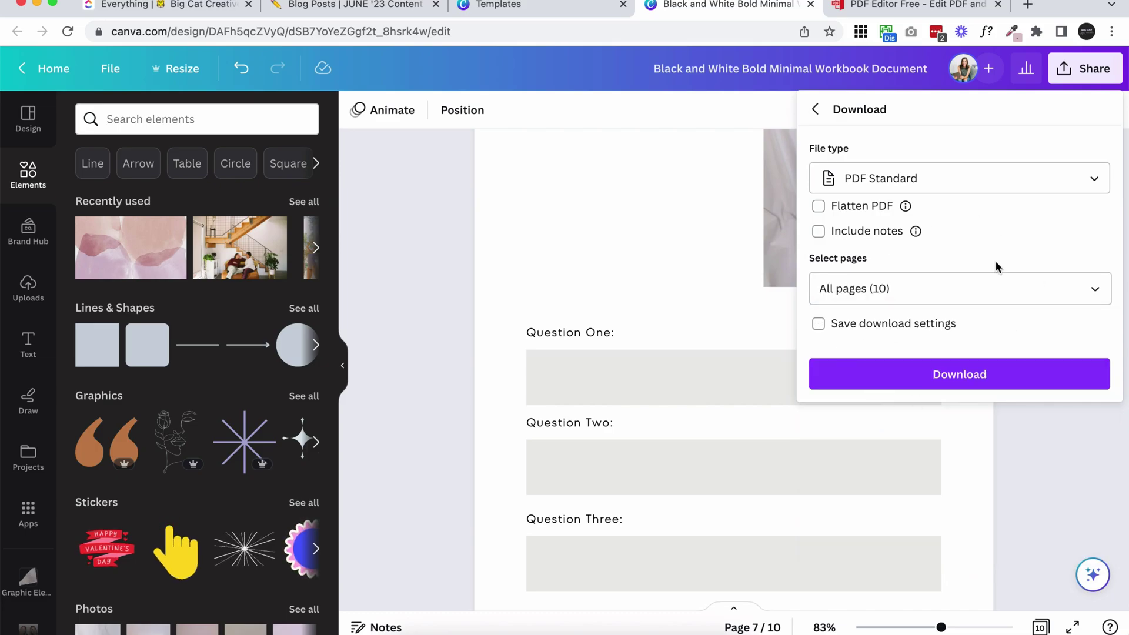
left_click(958, 374)
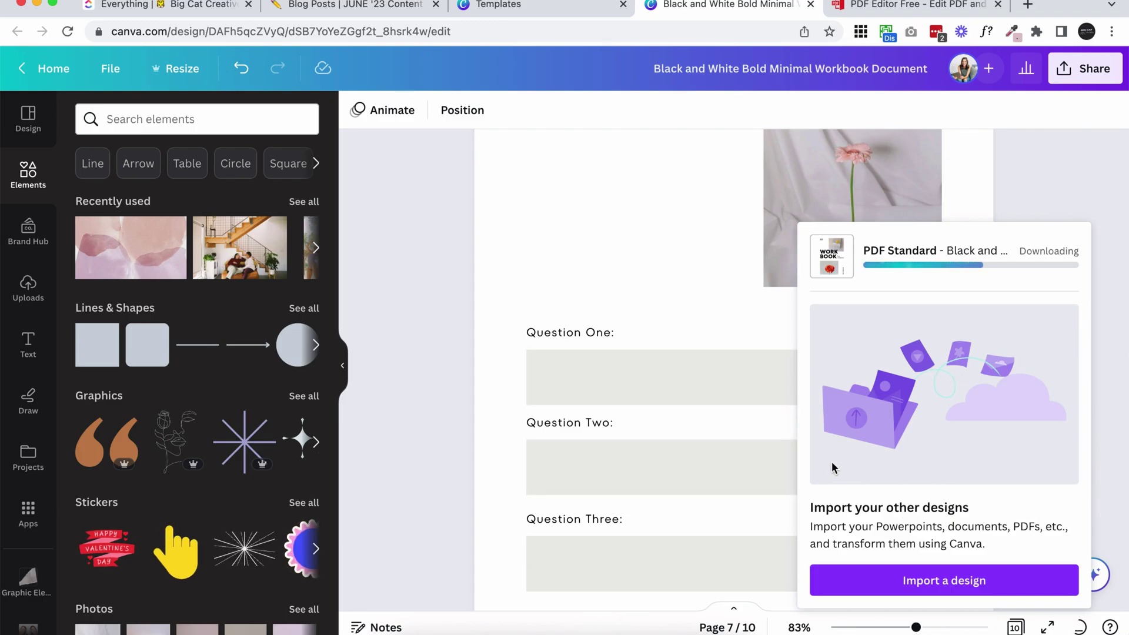
left_click(912, 4)
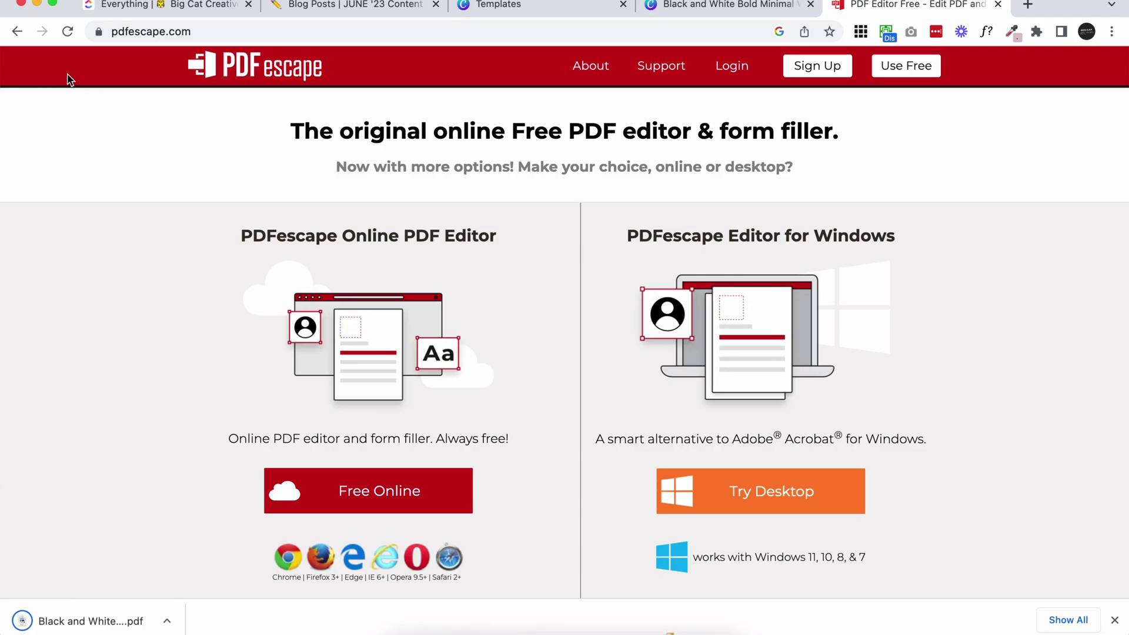
Upload the downloaded workbook PDF to PDFescape's Free Online editor by dropping it in.
left_click_drag(112, 31, 194, 27)
left_click(106, 156)
left_click(379, 500)
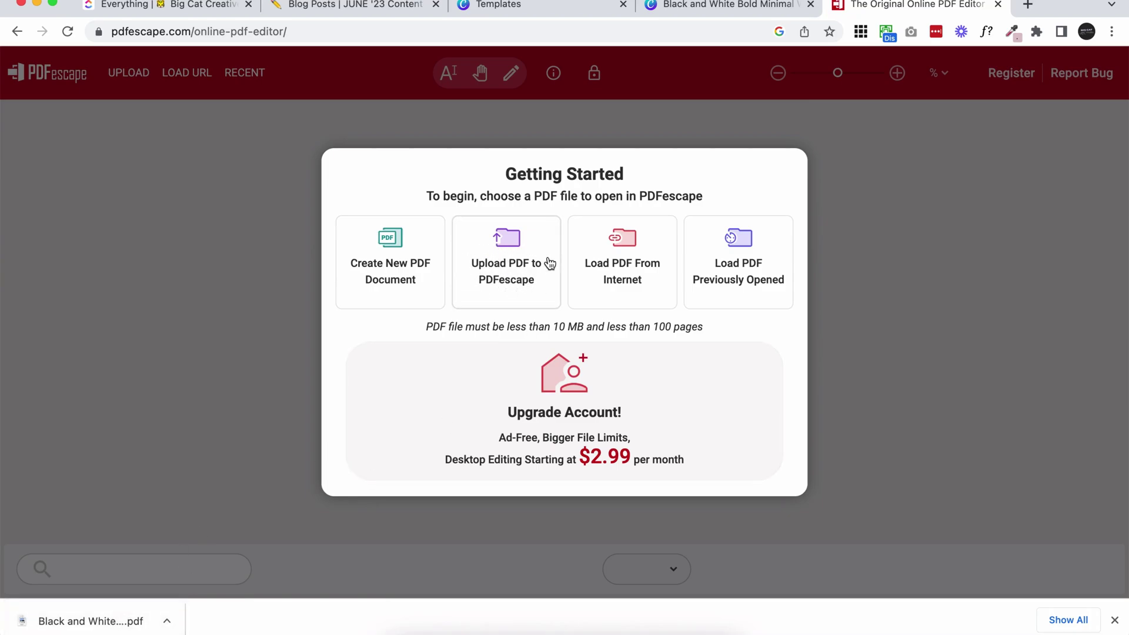
left_click(526, 263)
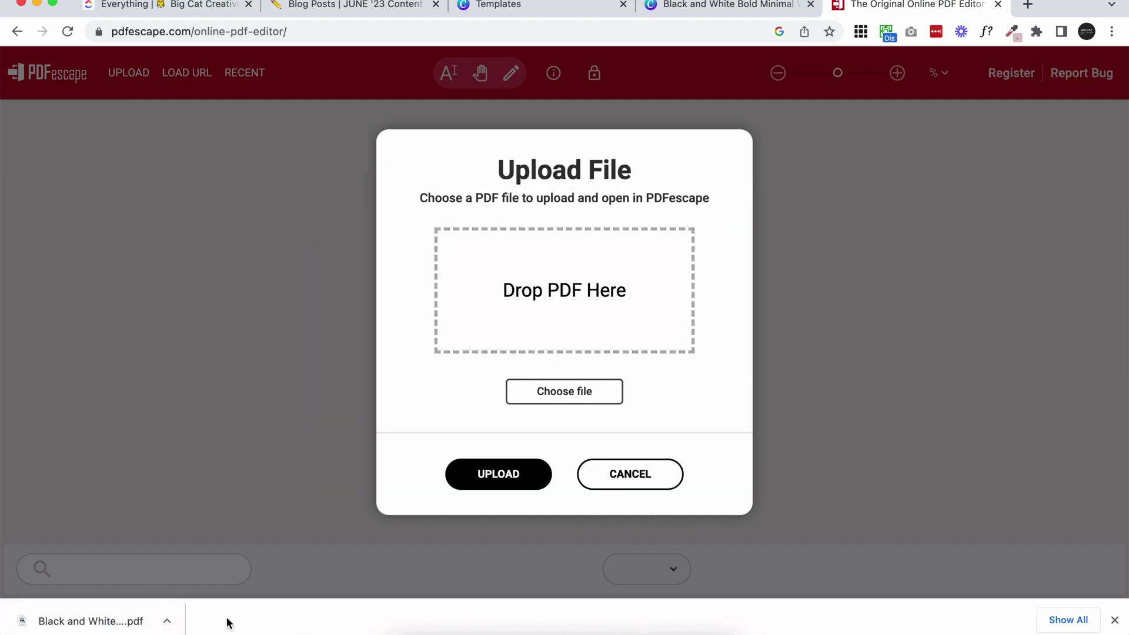
left_click_drag(139, 618, 609, 290)
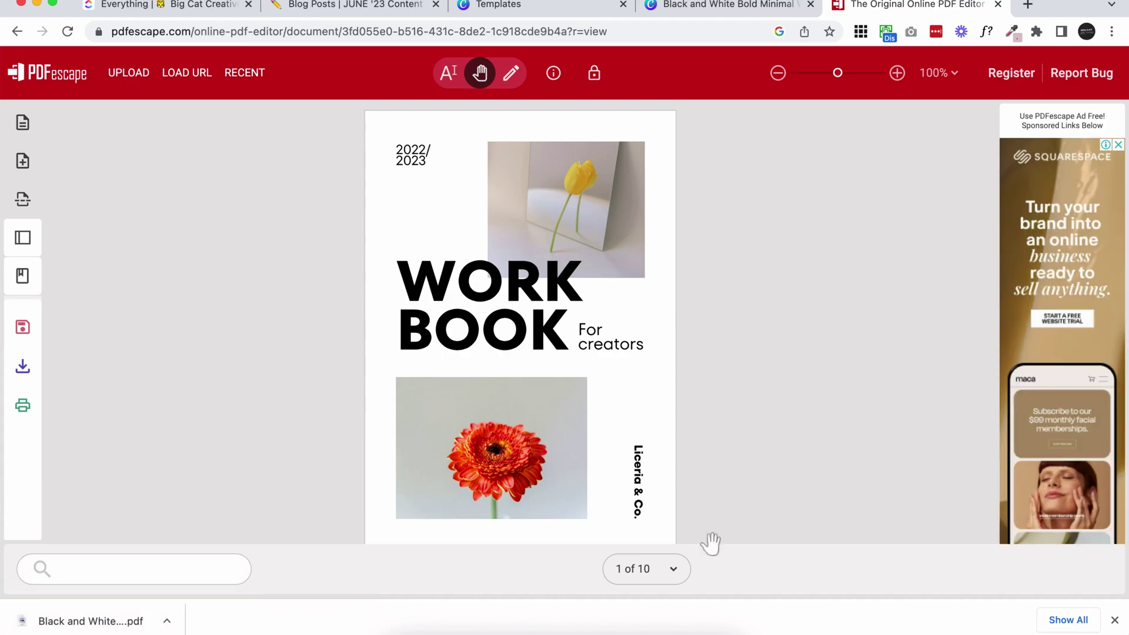
Use the page selector to visit pages 2, 6 and 8, ending on page 7 of 10.
left_click(675, 567)
left_click(644, 471)
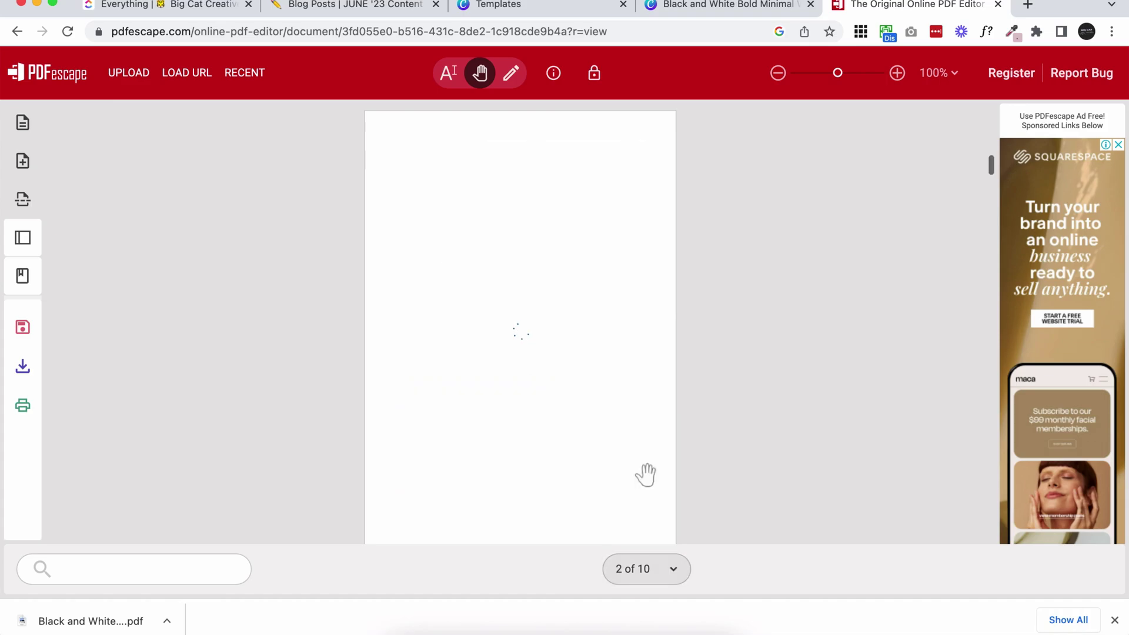
left_click(654, 576)
scroll(641, 518, "down", 2)
left_click(643, 532)
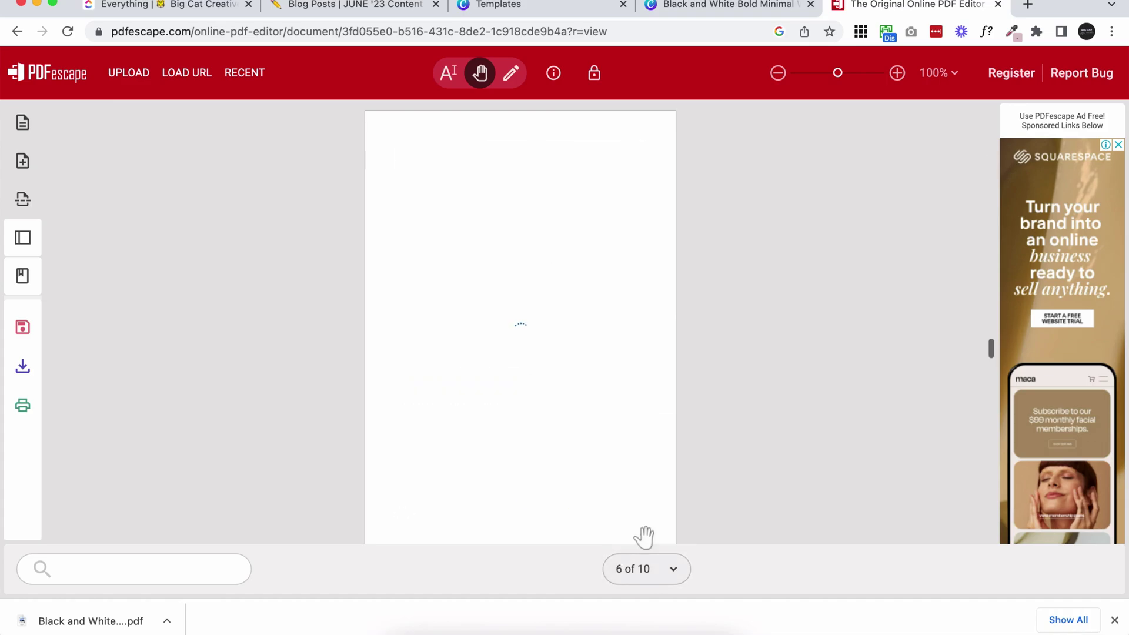
left_click(640, 555)
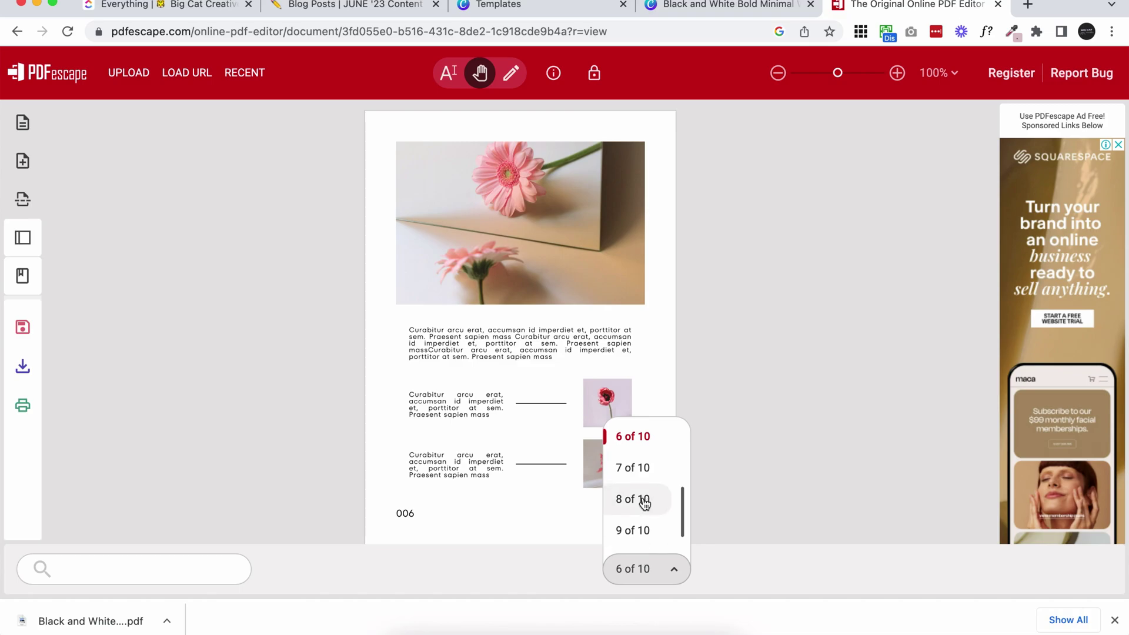
left_click(645, 501)
left_click(633, 573)
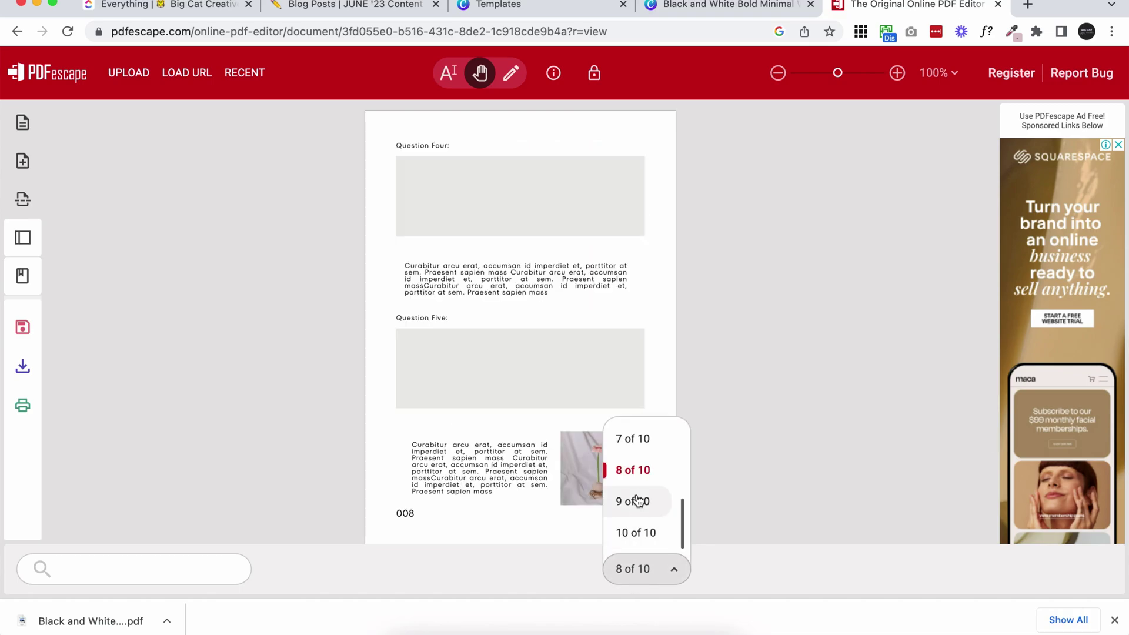
left_click(642, 457)
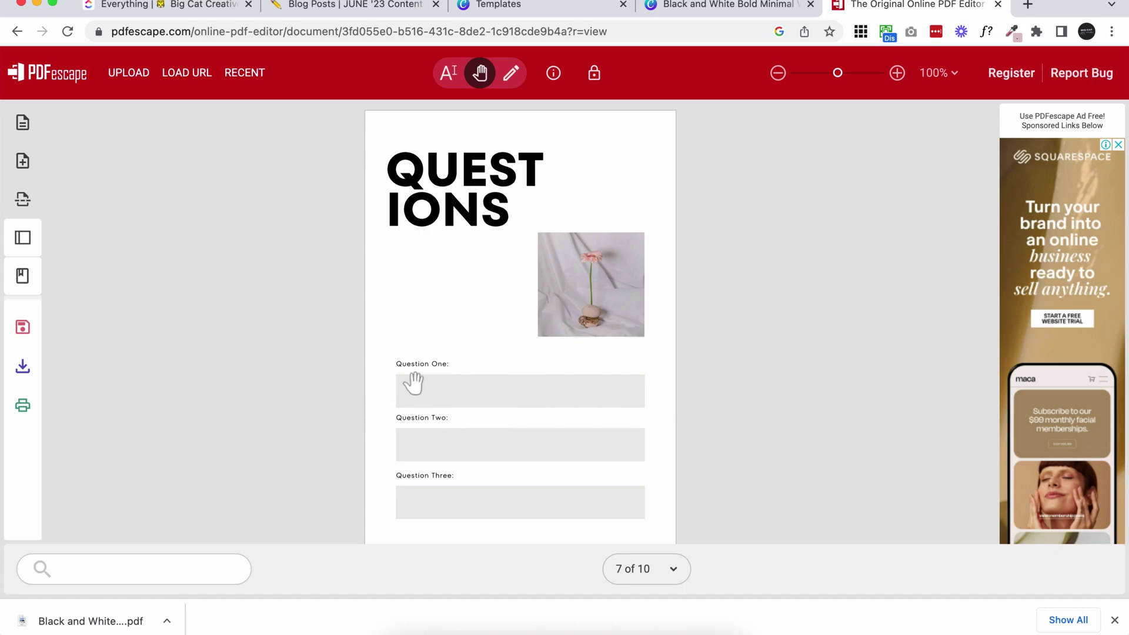
Expand the left panel and jump to page 7 via its thumbnail.
left_click(22, 237)
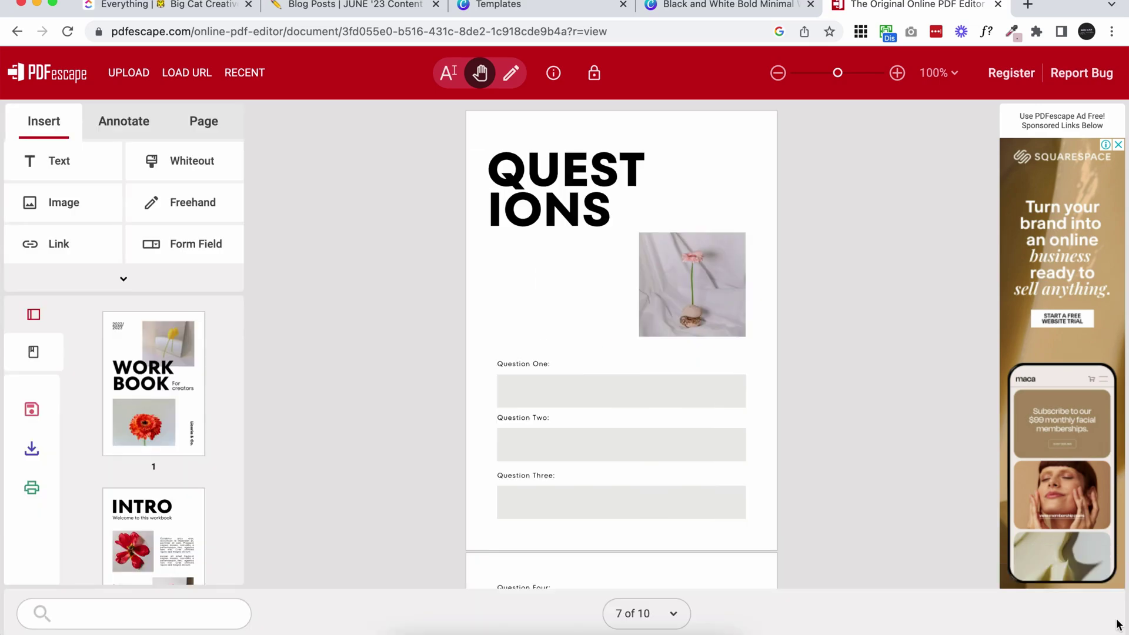
scroll(97, 415, "down", 10)
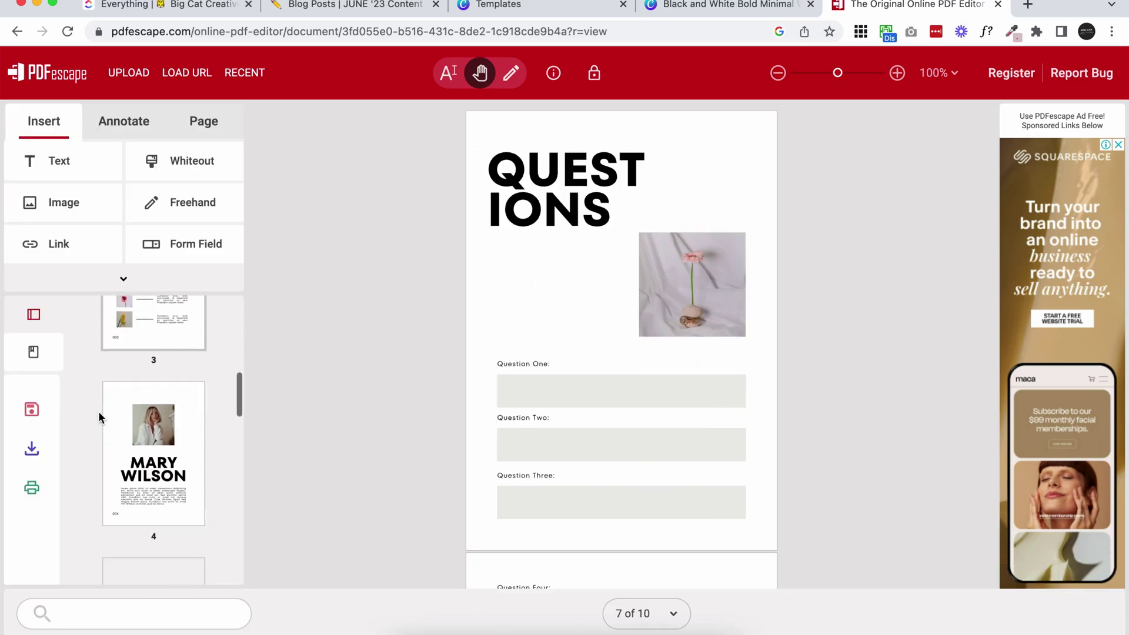
scroll(98, 411, "down", 5)
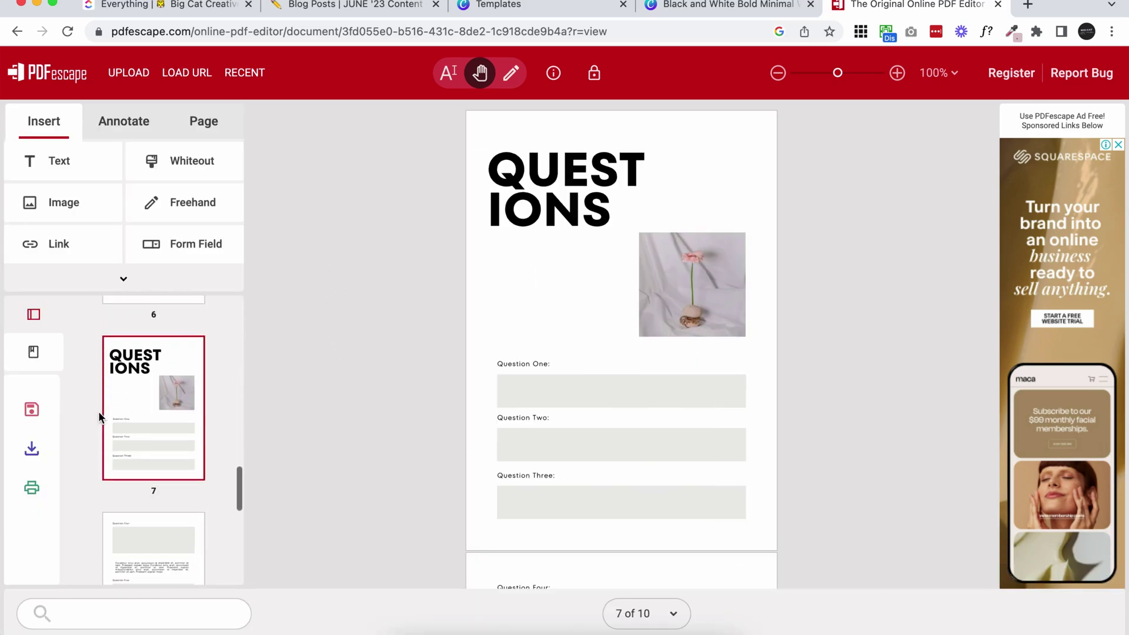
left_click(147, 390)
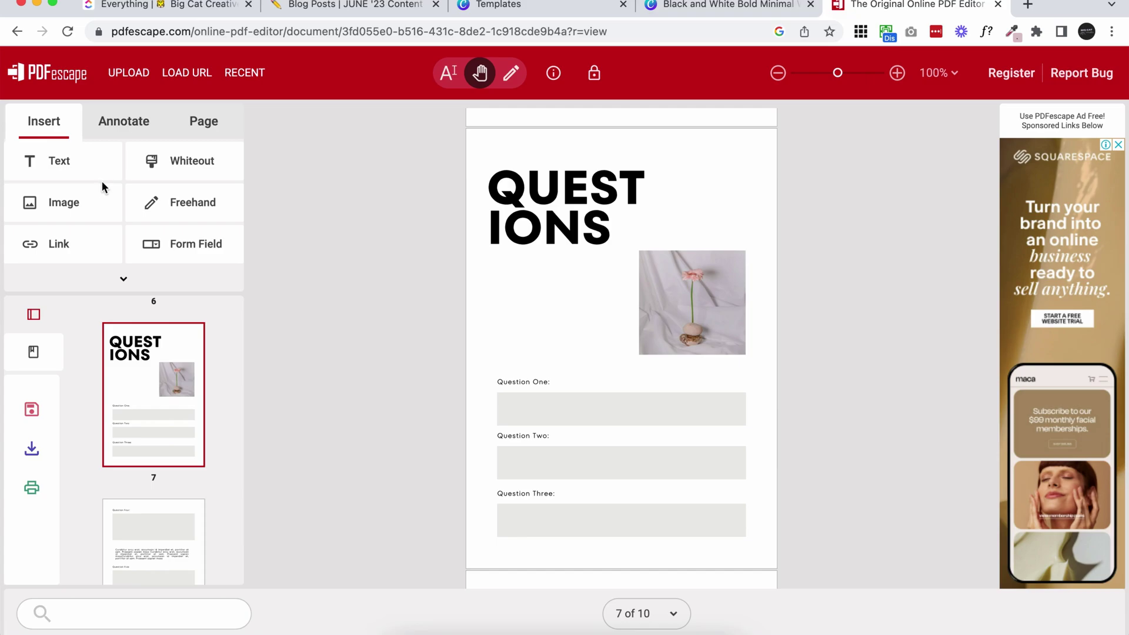
Show the Insert list of tools and restore the browser window to full screen.
left_click(1126, 101)
left_click_drag(1082, 105, 674, 177)
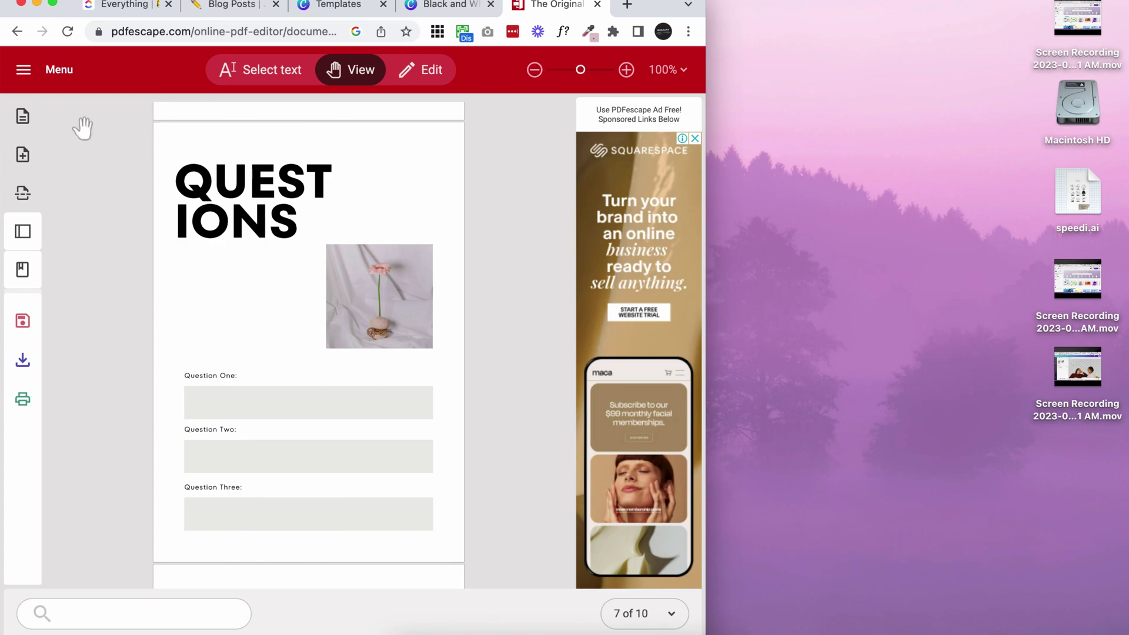
left_click(23, 115)
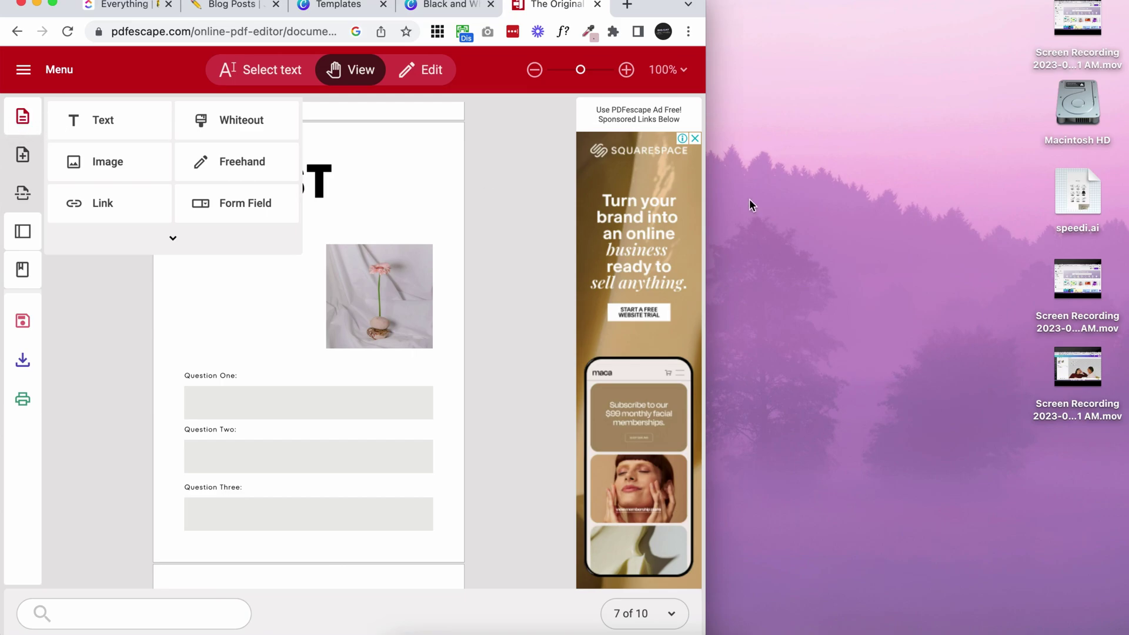
key("ctrl+alt+Return")
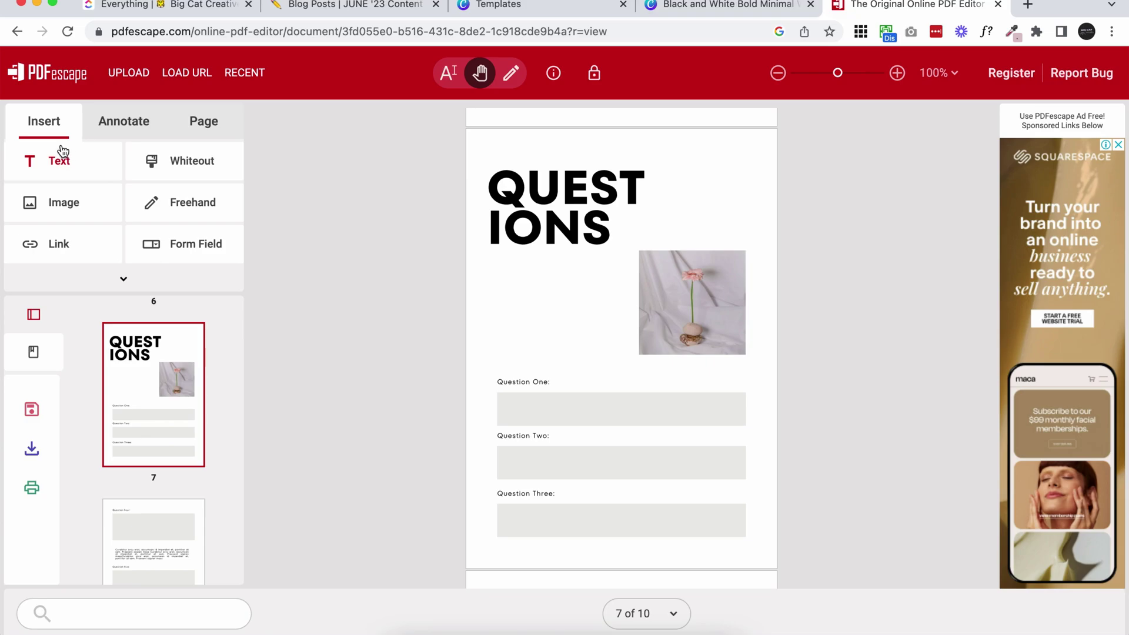
left_click(190, 252)
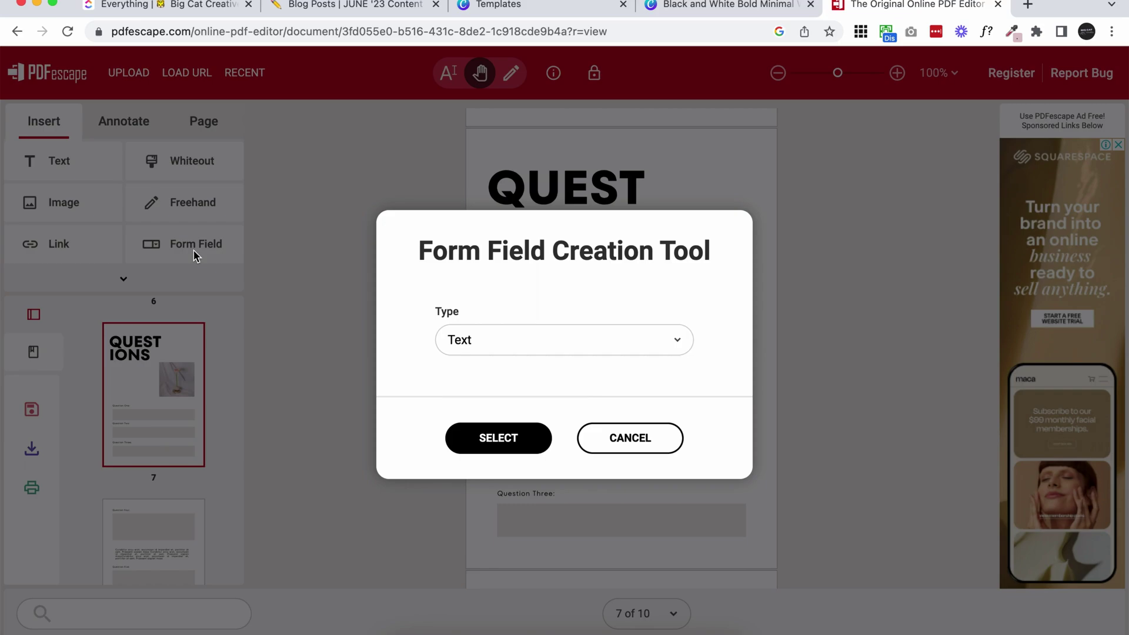
left_click(568, 347)
scroll(564, 478, "down", 2)
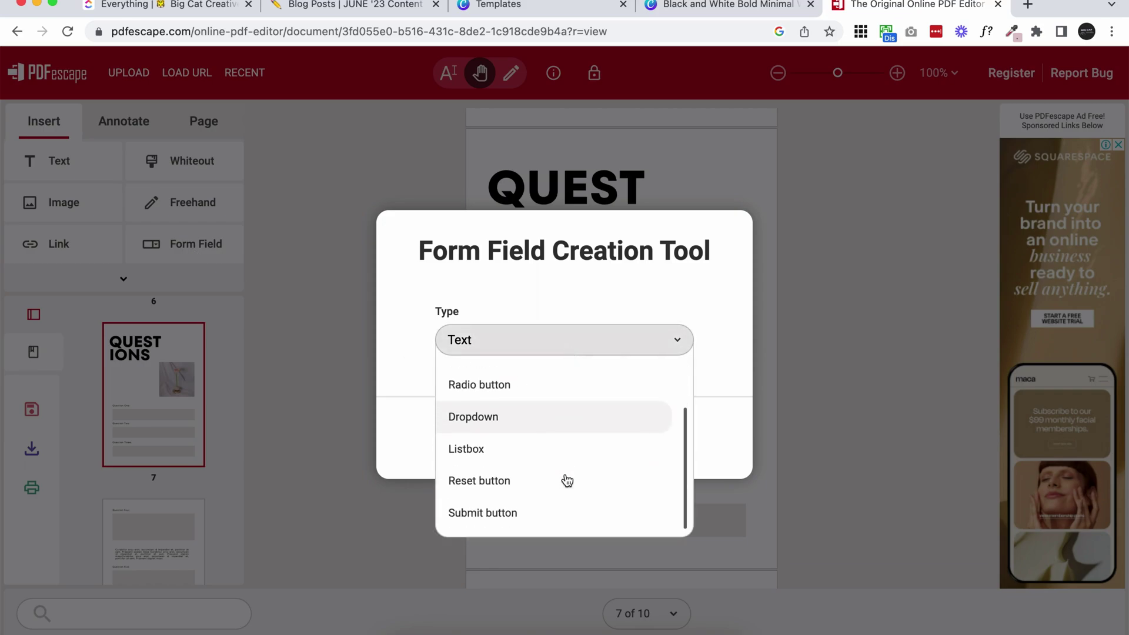
scroll(563, 476, "up", 2)
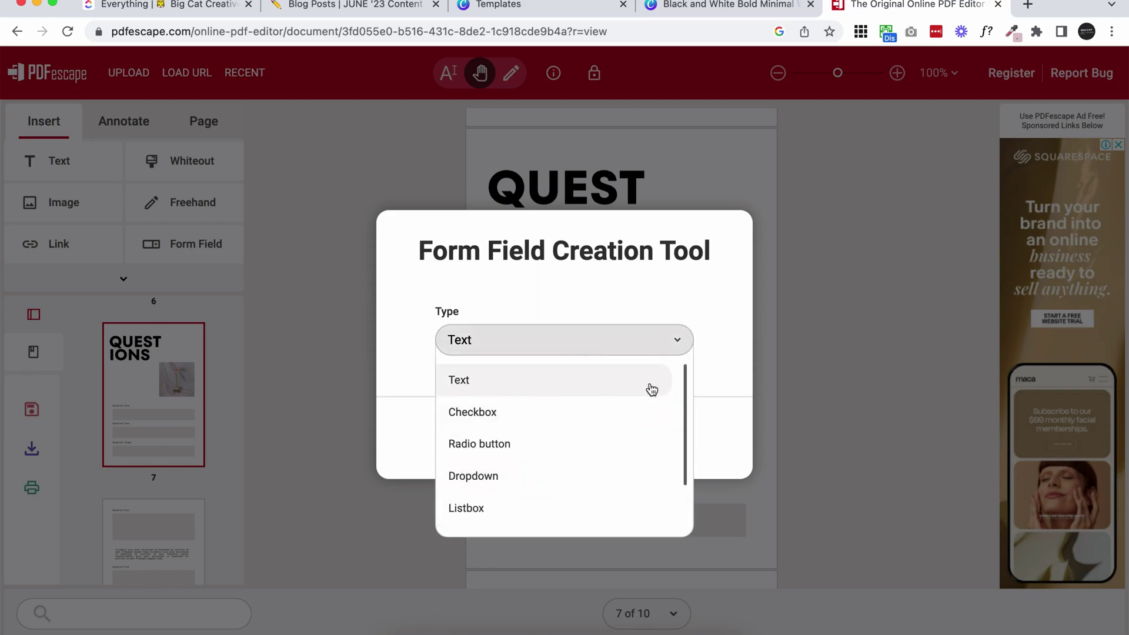
scroll(650, 389, "down", 2)
scroll(648, 388, "up", 2)
scroll(588, 412, "down", 1)
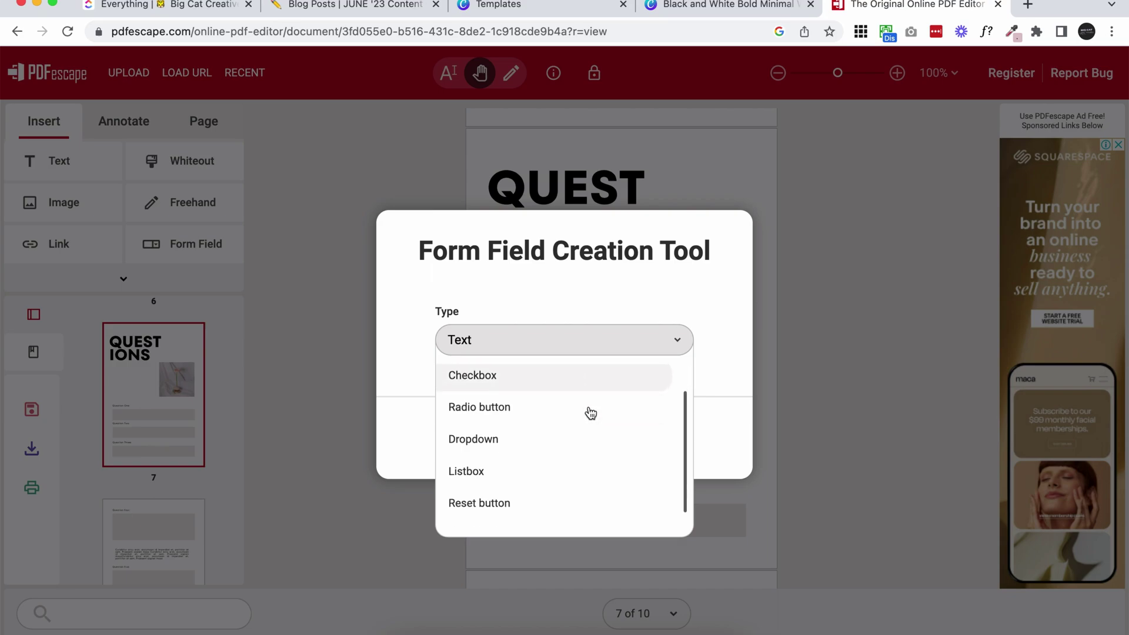
scroll(588, 415, "down", 1)
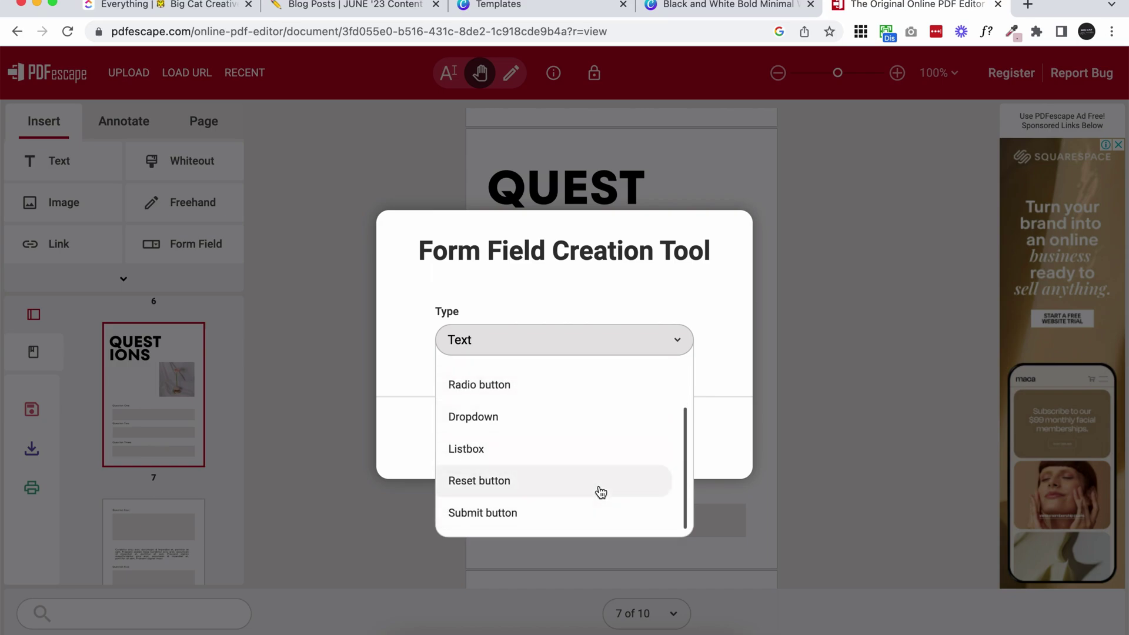
scroll(600, 492, "up", 2)
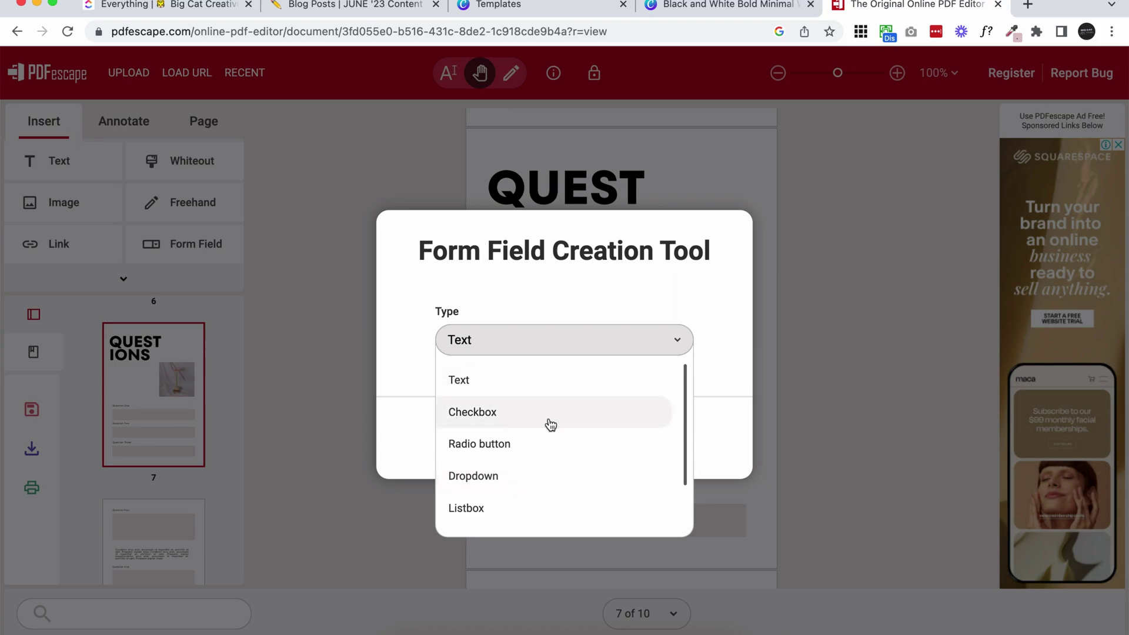
scroll(551, 425, "down", 2)
scroll(546, 436, "up", 2)
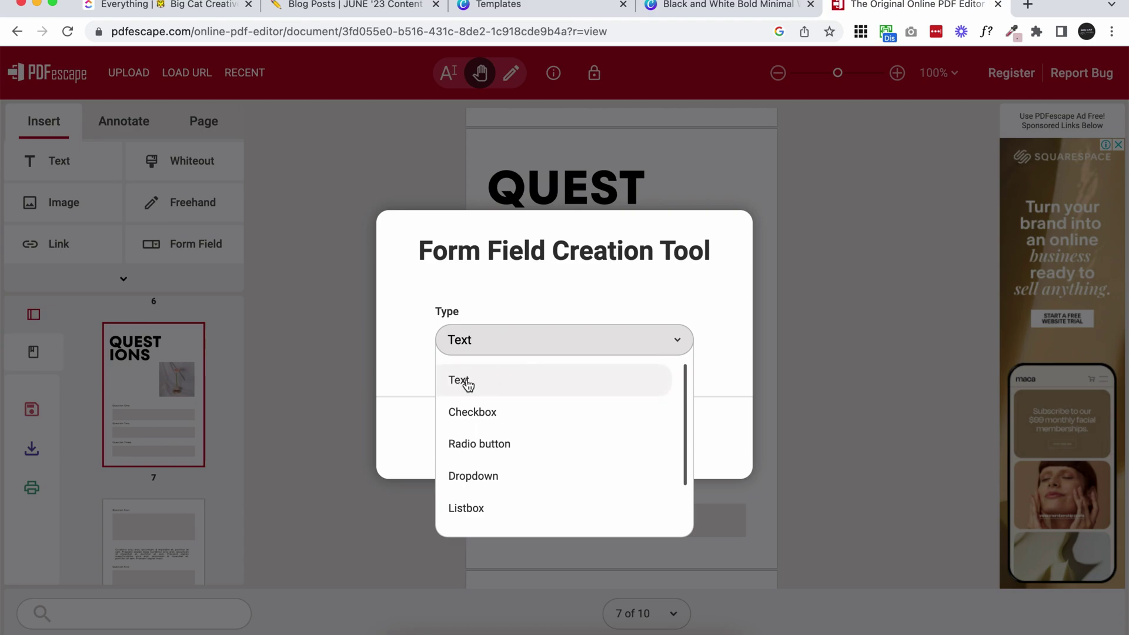
left_click(581, 383)
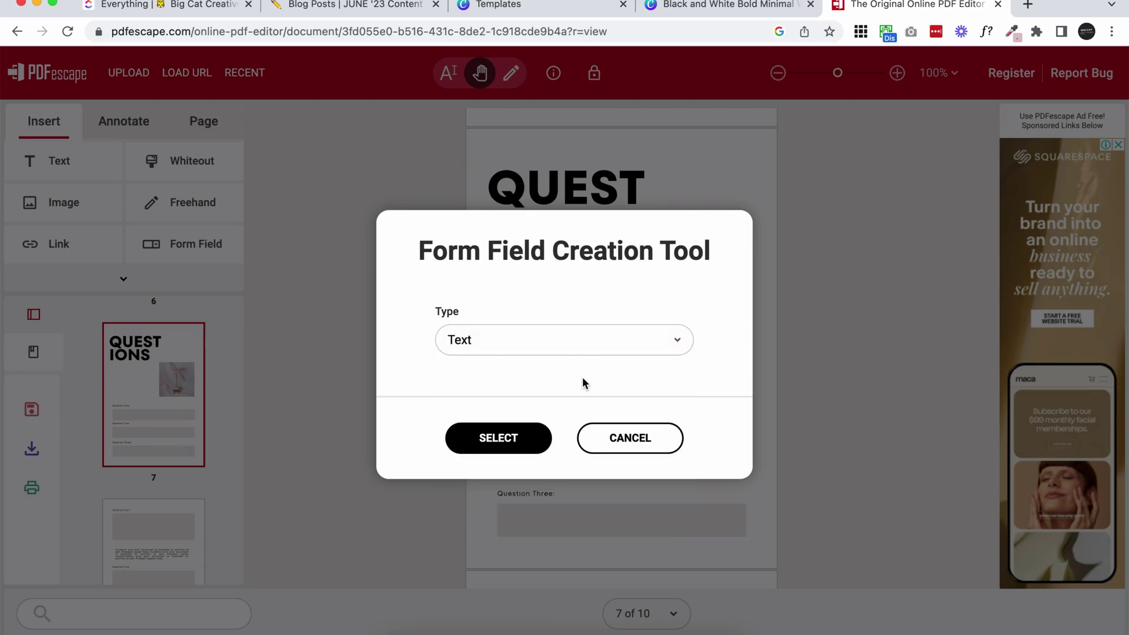
Draw text form fields over the Question One, Two and Three answer boxes.
left_click(498, 438)
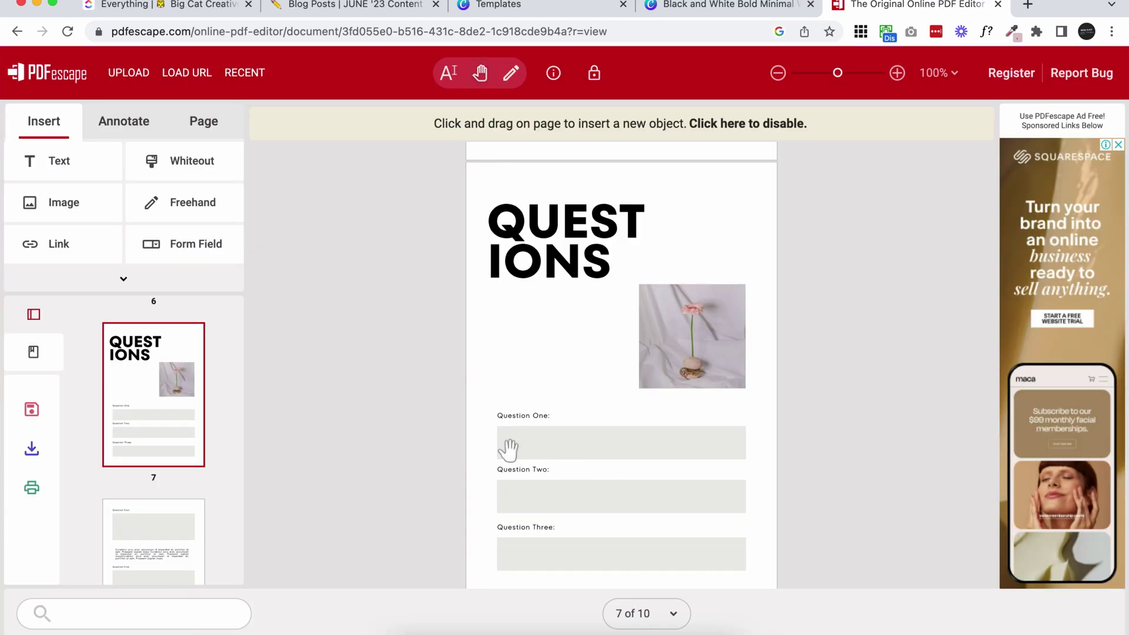
left_click_drag(388, 142, 464, 141)
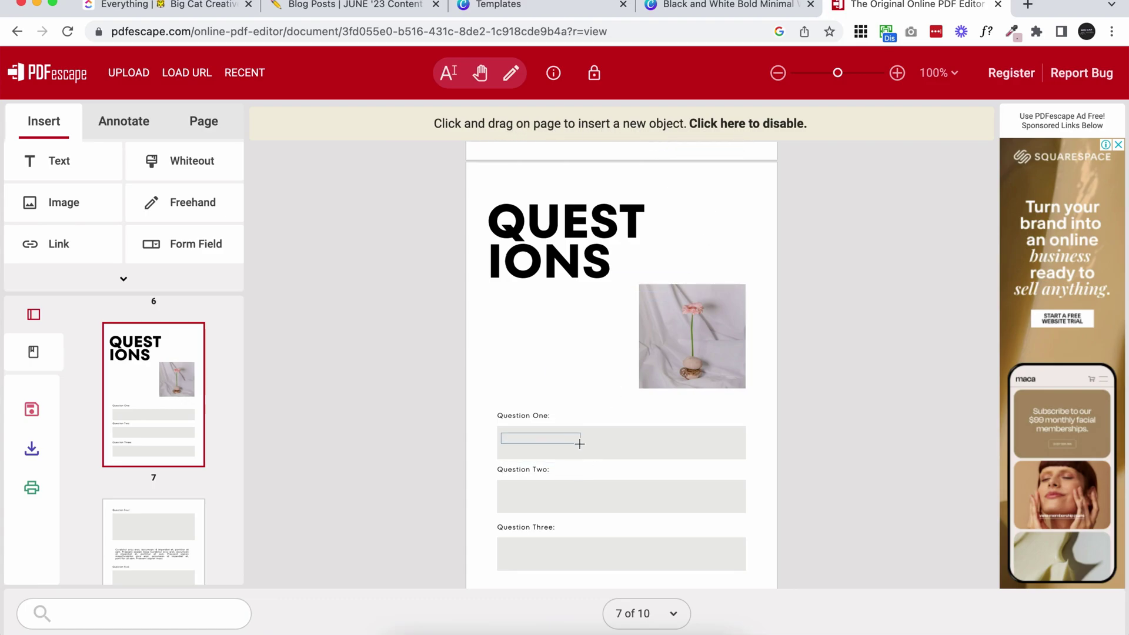
left_click_drag(580, 440, 756, 479)
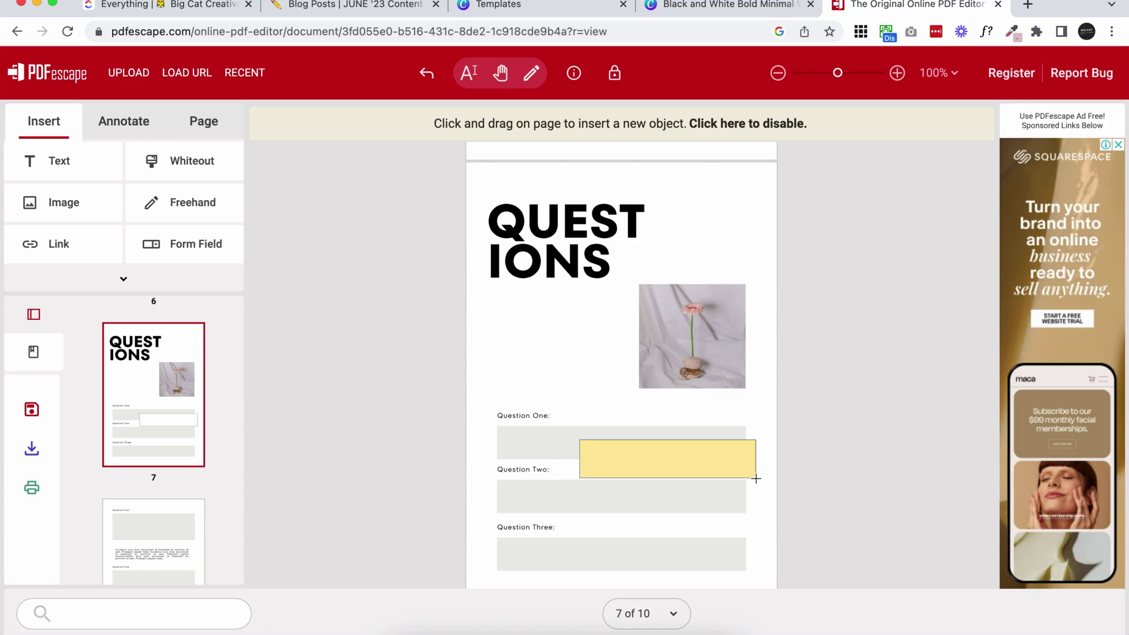
left_click_drag(501, 483, 745, 511)
left_click_drag(423, 532, 744, 568)
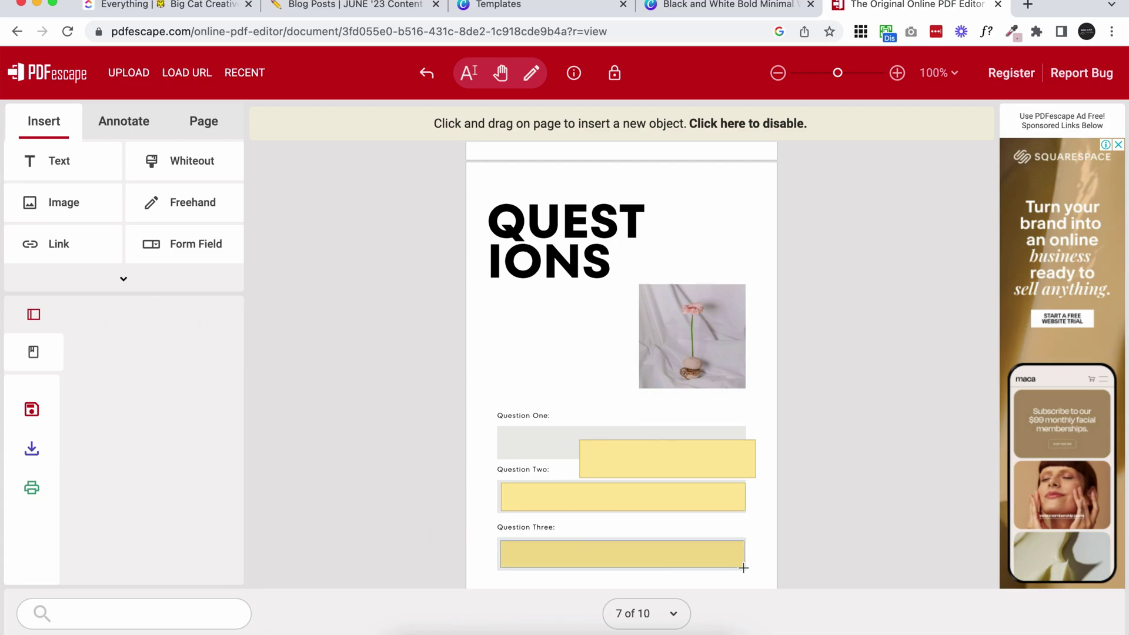
left_click_drag(646, 350, 724, 359)
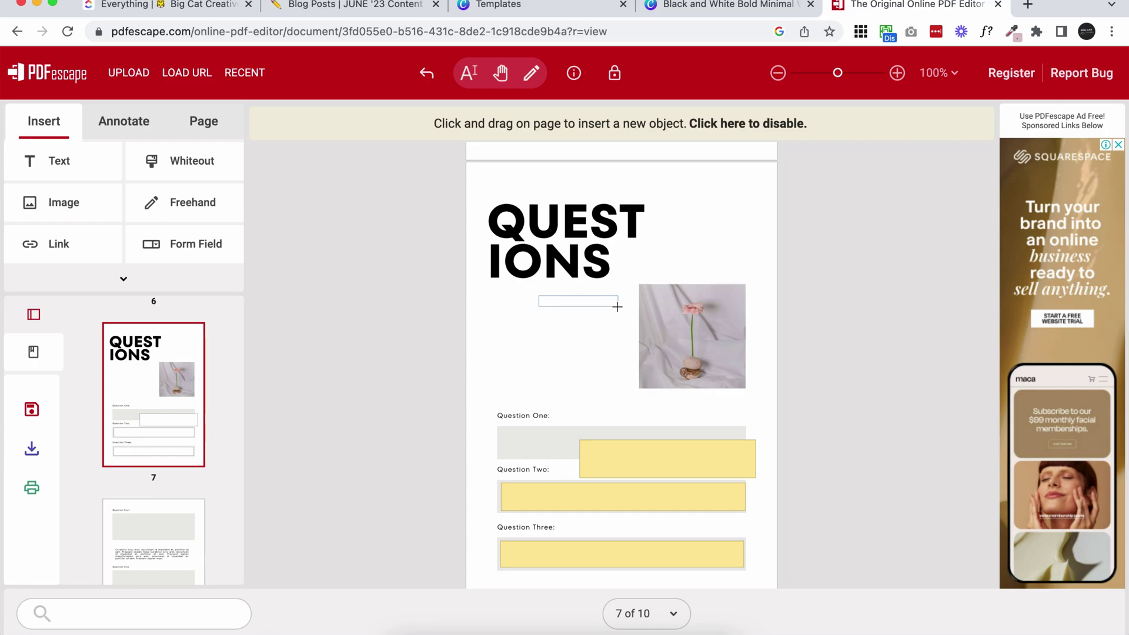
Pan down to page 8's Question Four and back to the top of page 7.
left_click(501, 75)
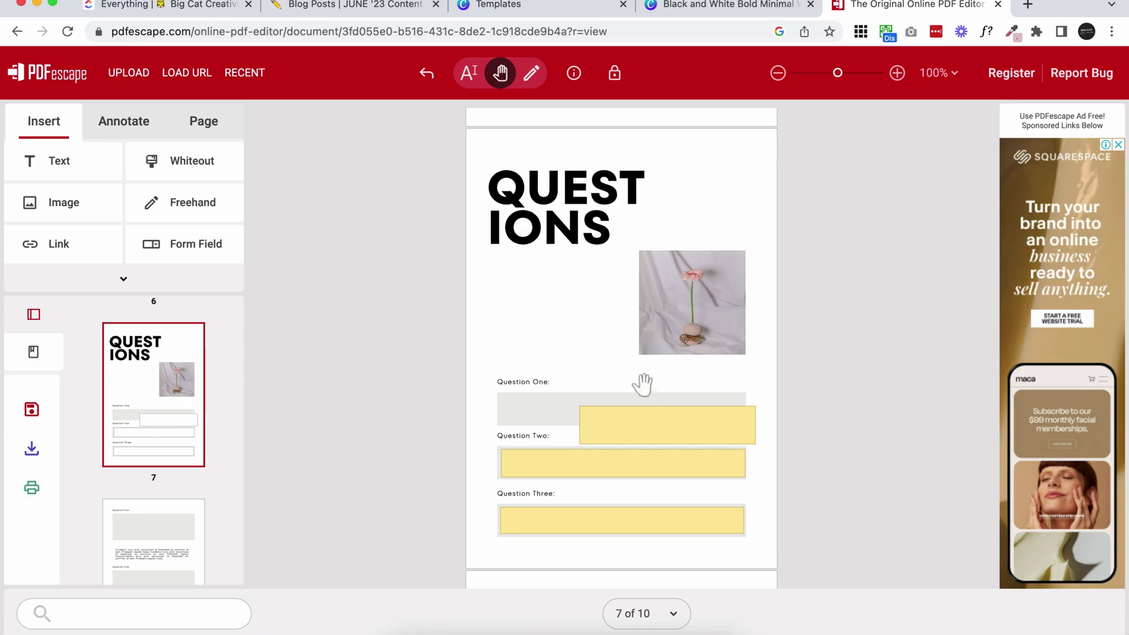
left_click_drag(641, 386, 673, 181)
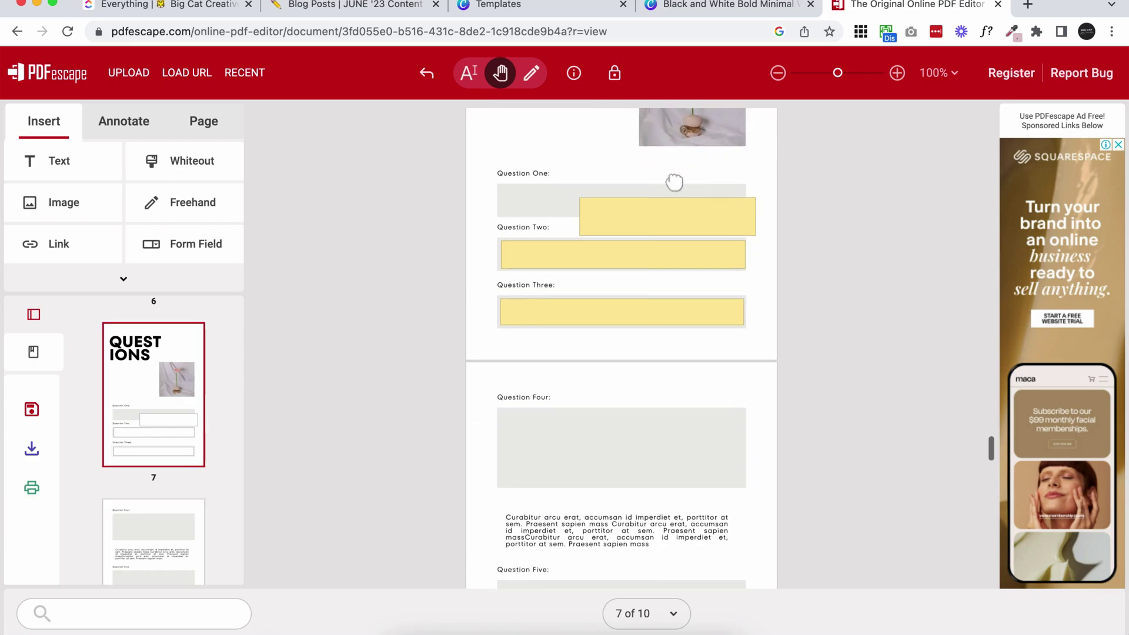
mouse_move(678, 512)
left_mouse_down()
mouse_move(713, 207)
mouse_move(714, 532)
left_mouse_up()
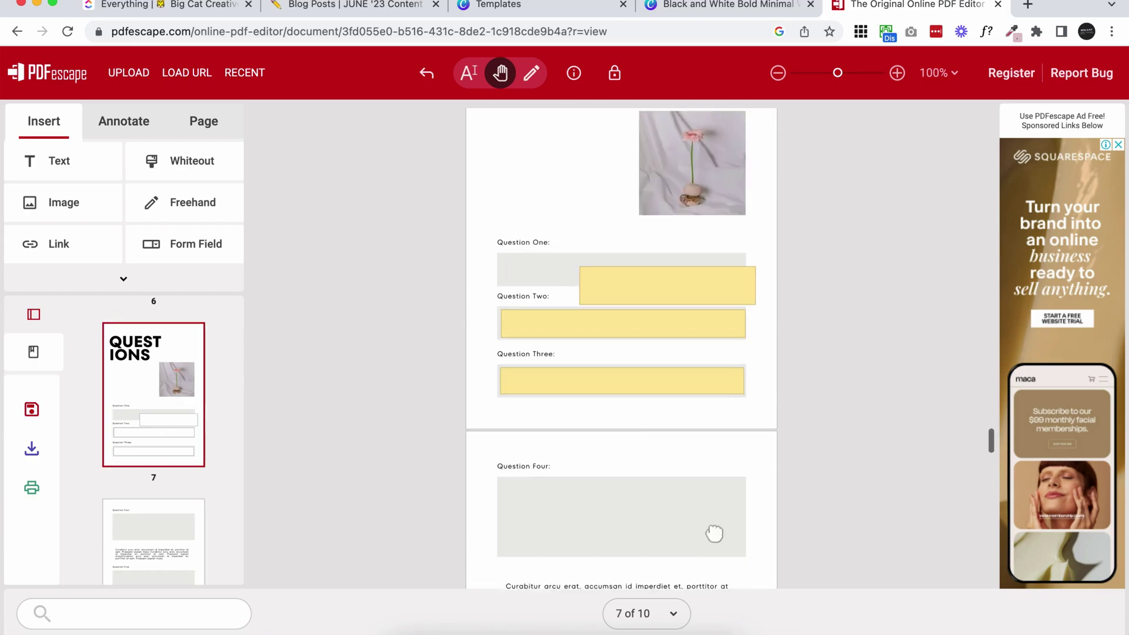
left_click_drag(703, 176, 704, 237)
Move the Question One field onto its grey box, fit its width and height, and zoom to 196%.
left_click(537, 75)
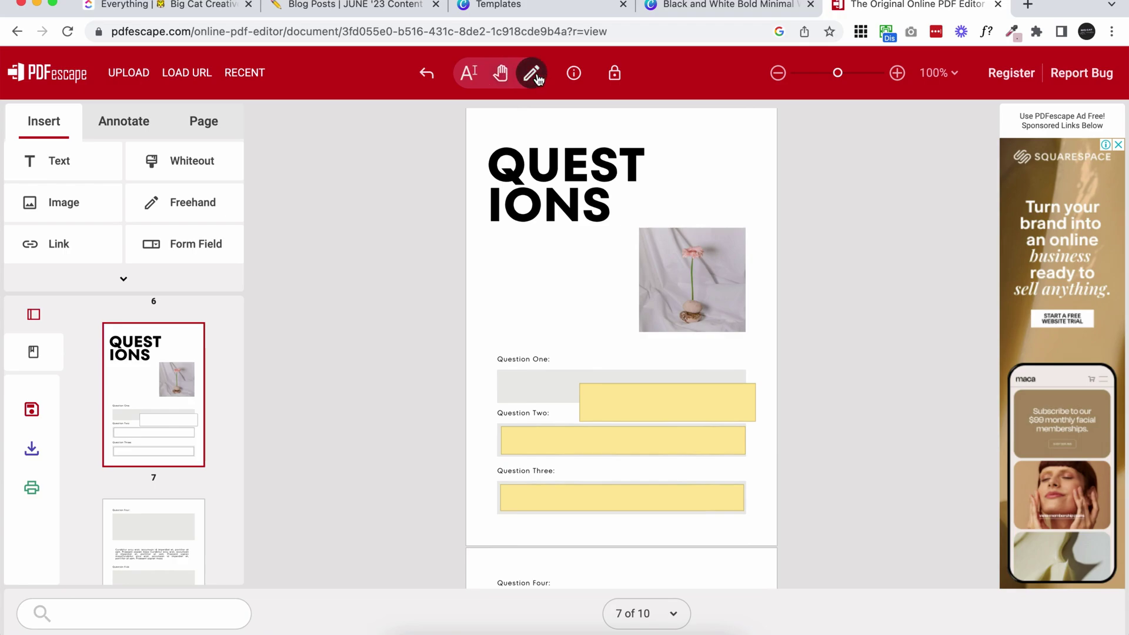
left_click(612, 409)
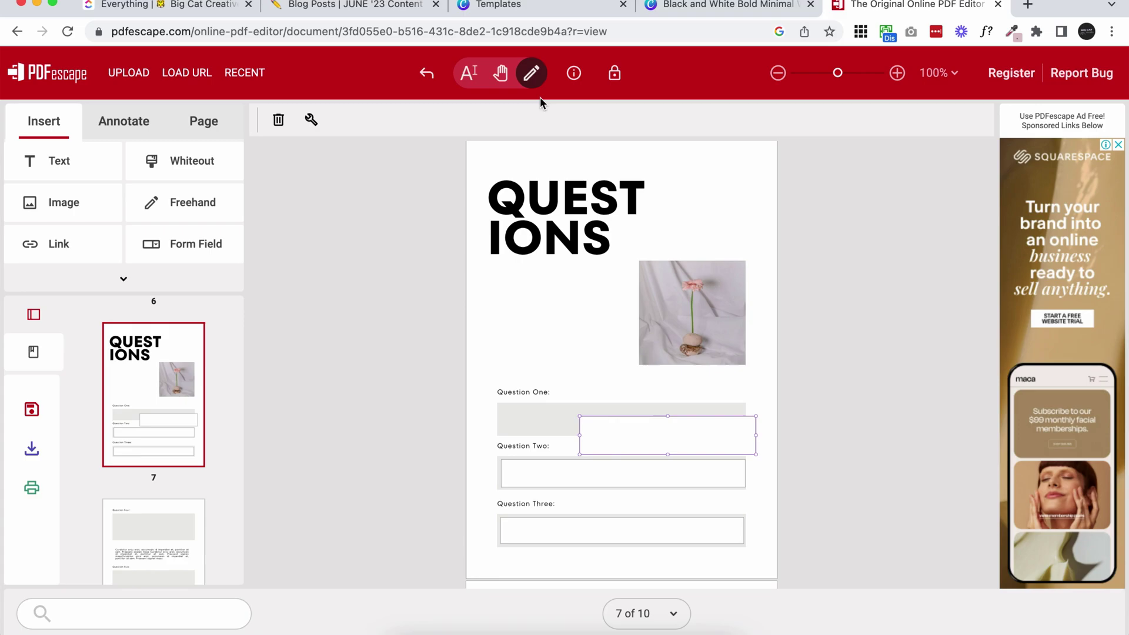
left_click_drag(637, 431, 560, 419)
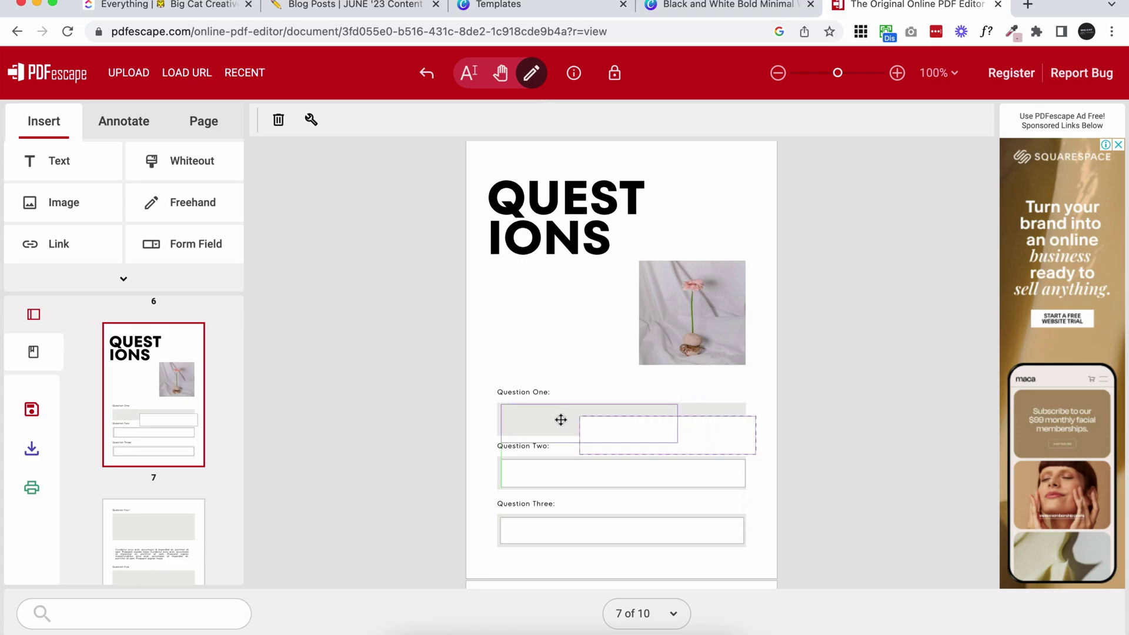
scroll(676, 426, "down", 1)
left_click(658, 376)
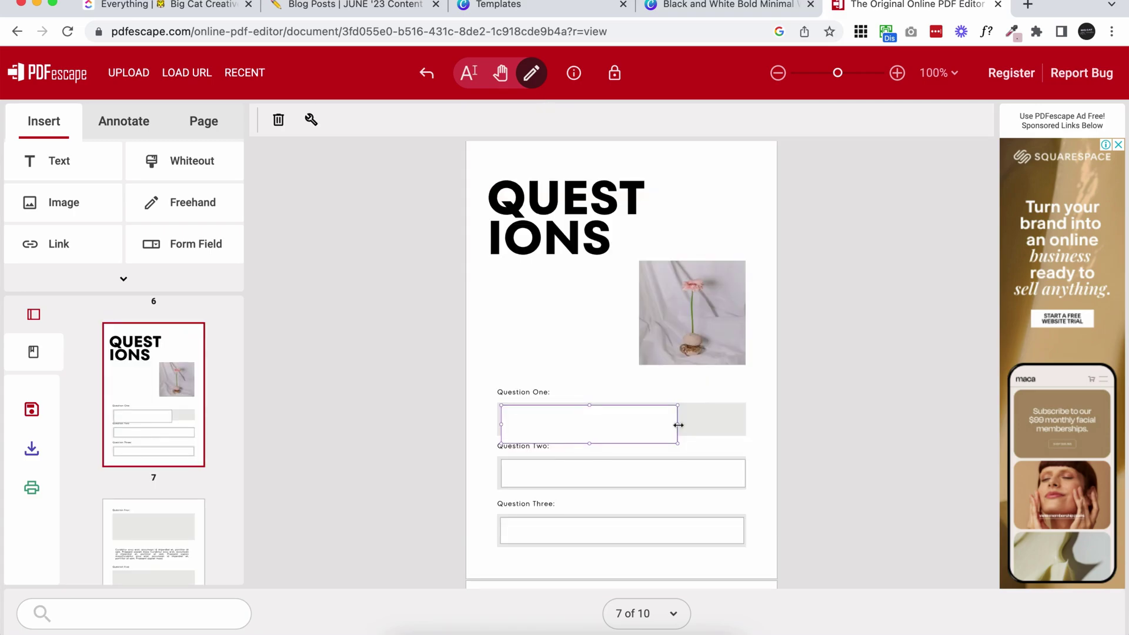
left_click_drag(746, 424, 744, 424)
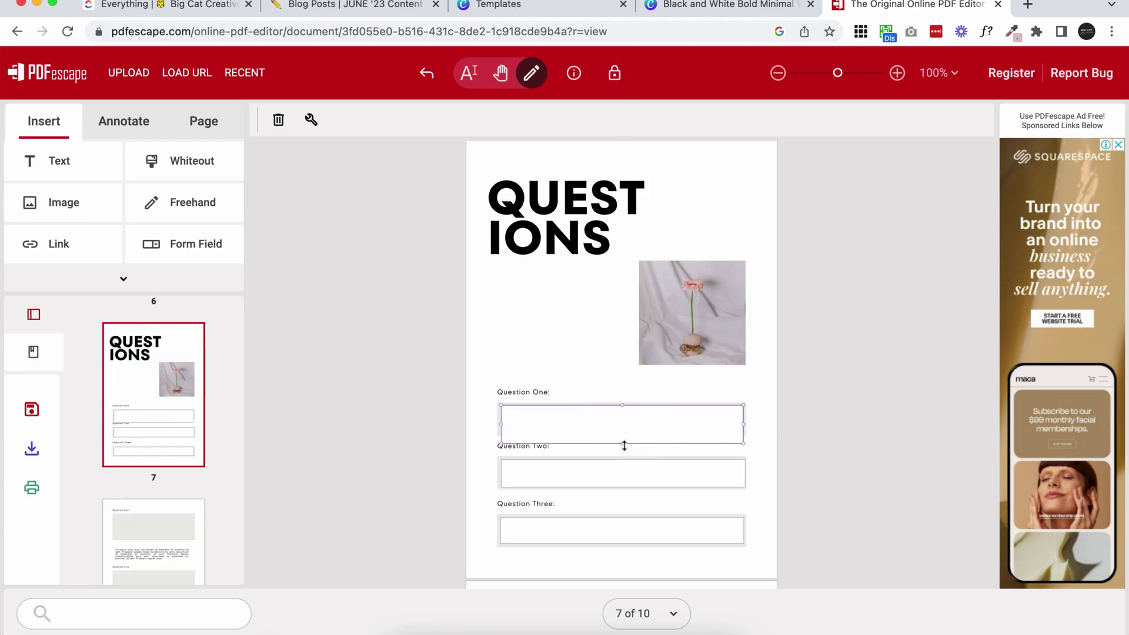
left_click_drag(625, 444, 626, 434)
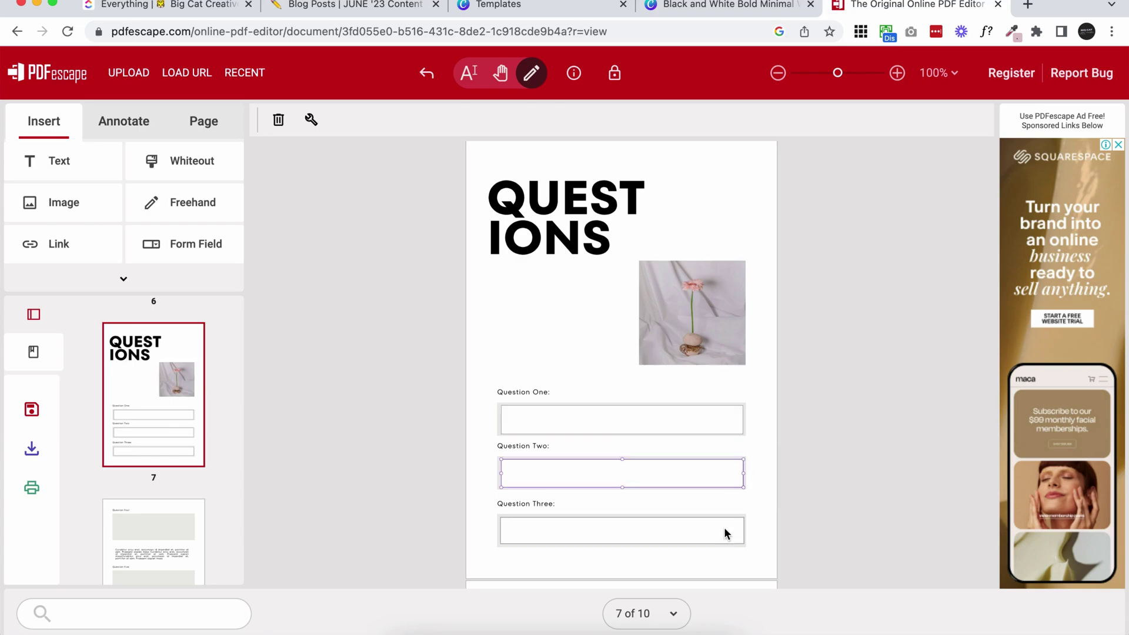
left_click_drag(841, 74, 879, 72)
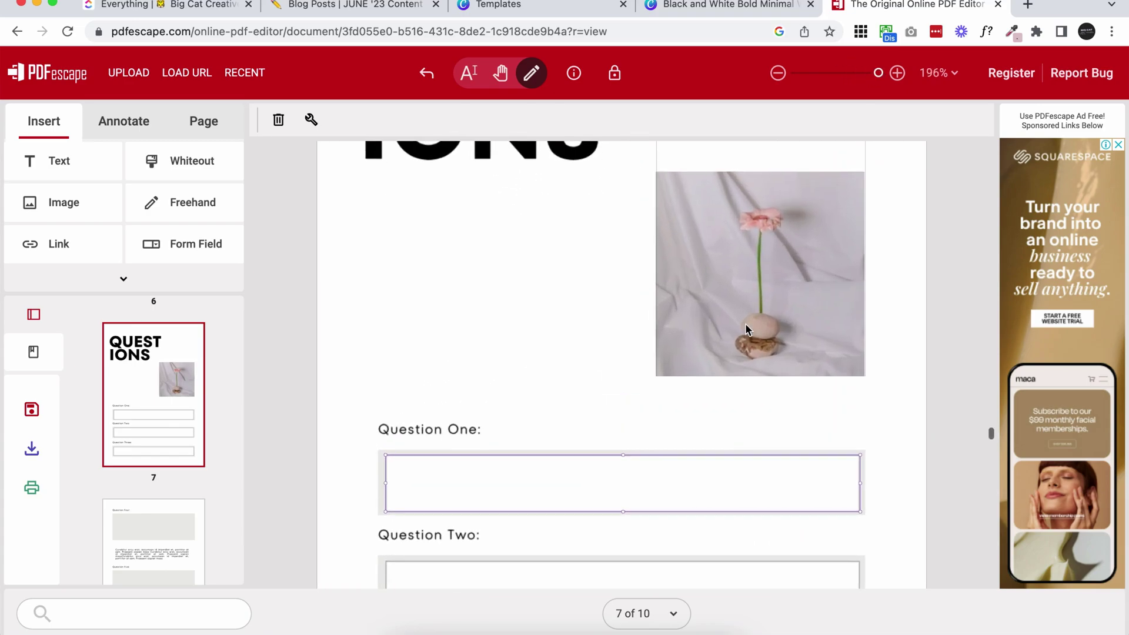
left_click(500, 73)
scroll(601, 277, "down", 2)
left_click_drag(600, 278, 604, 146)
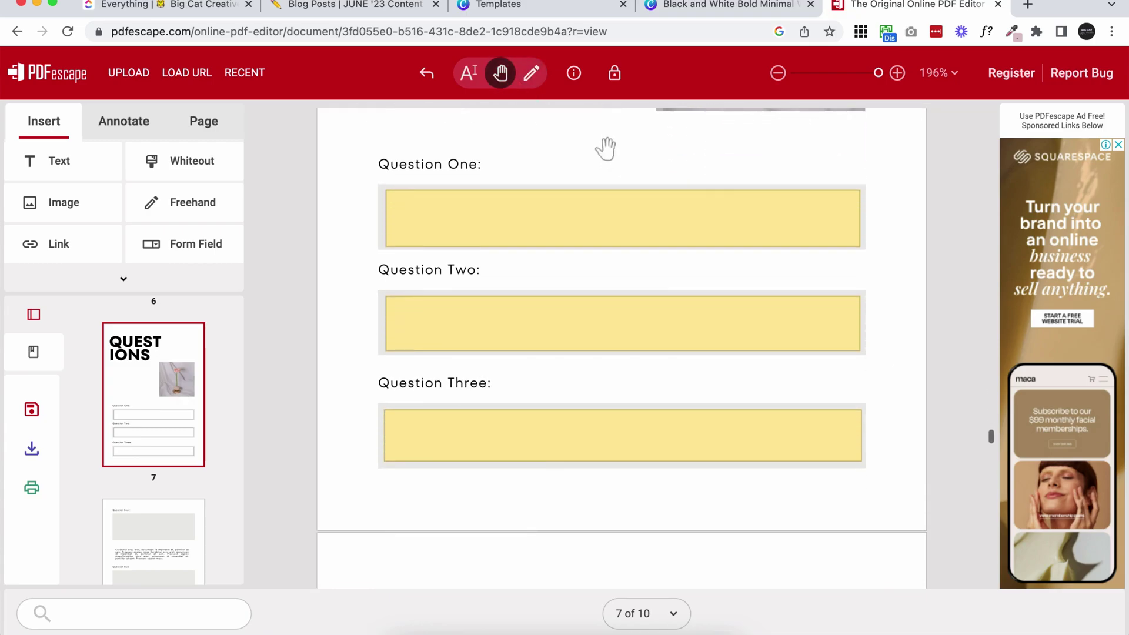
left_click(533, 71)
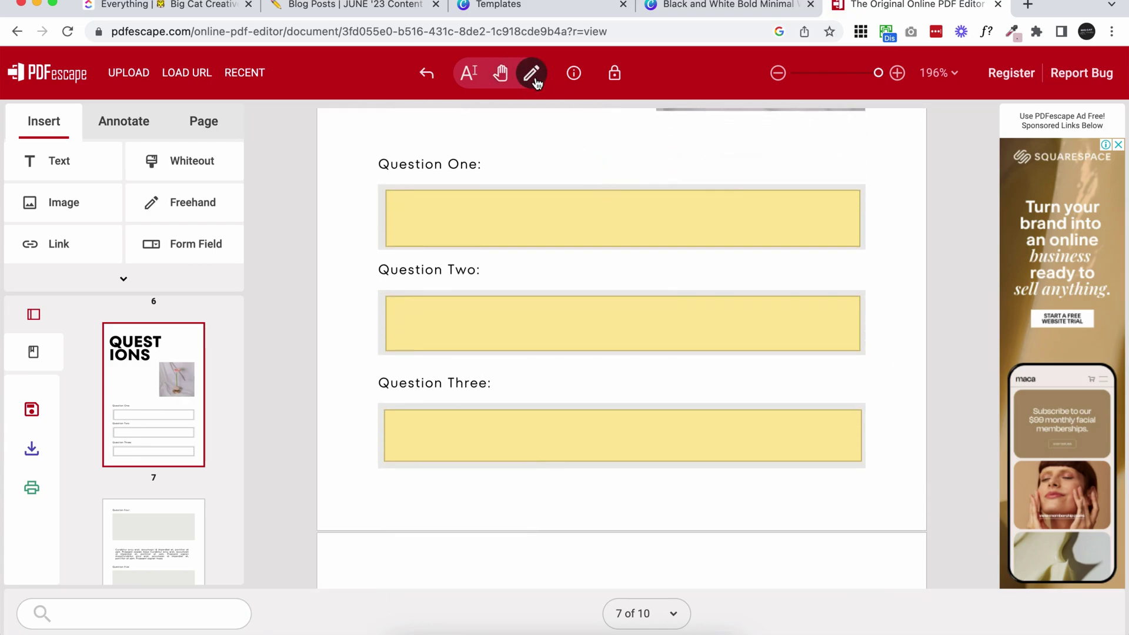
left_click(534, 76)
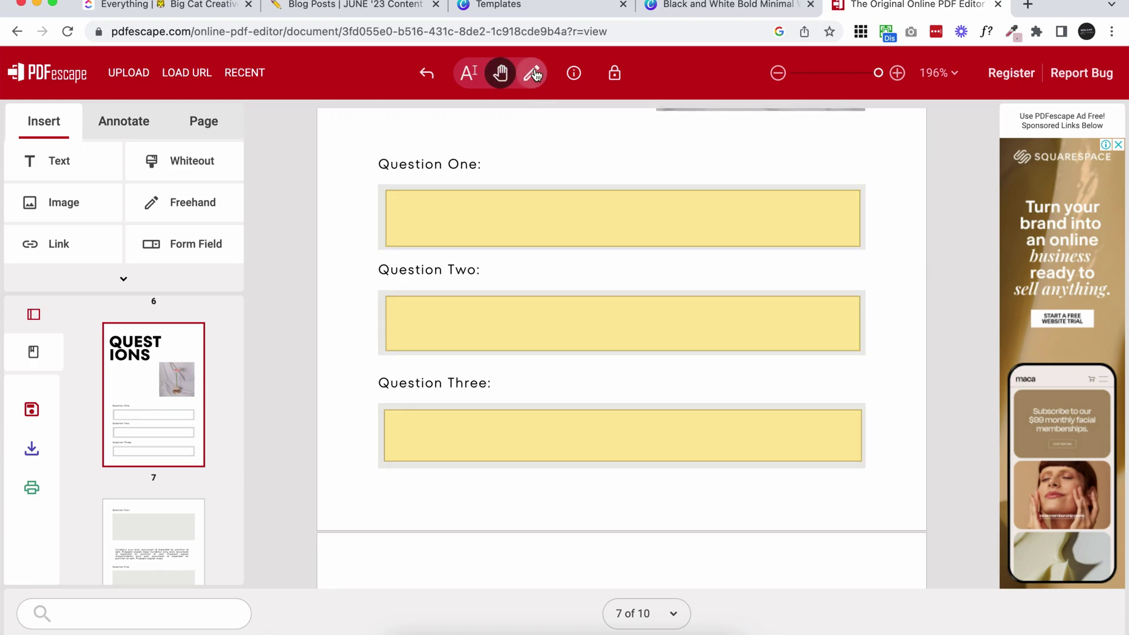
left_click(533, 74)
left_click(497, 75)
left_click(606, 436)
scroll(628, 144, "up", 1)
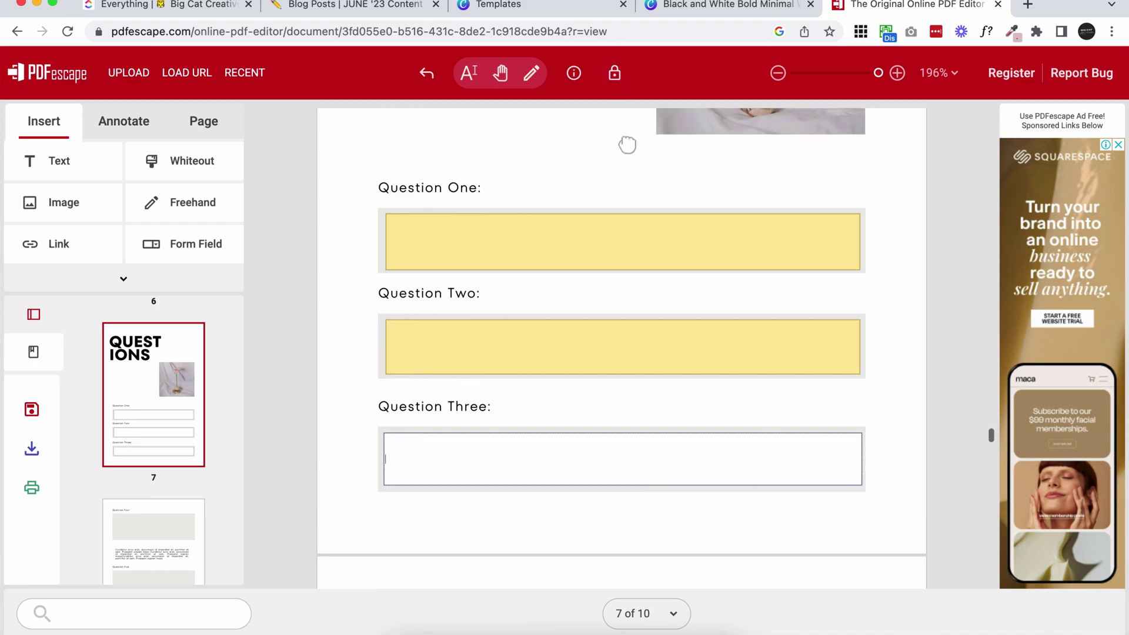
left_click(447, 361)
type("fdsfd")
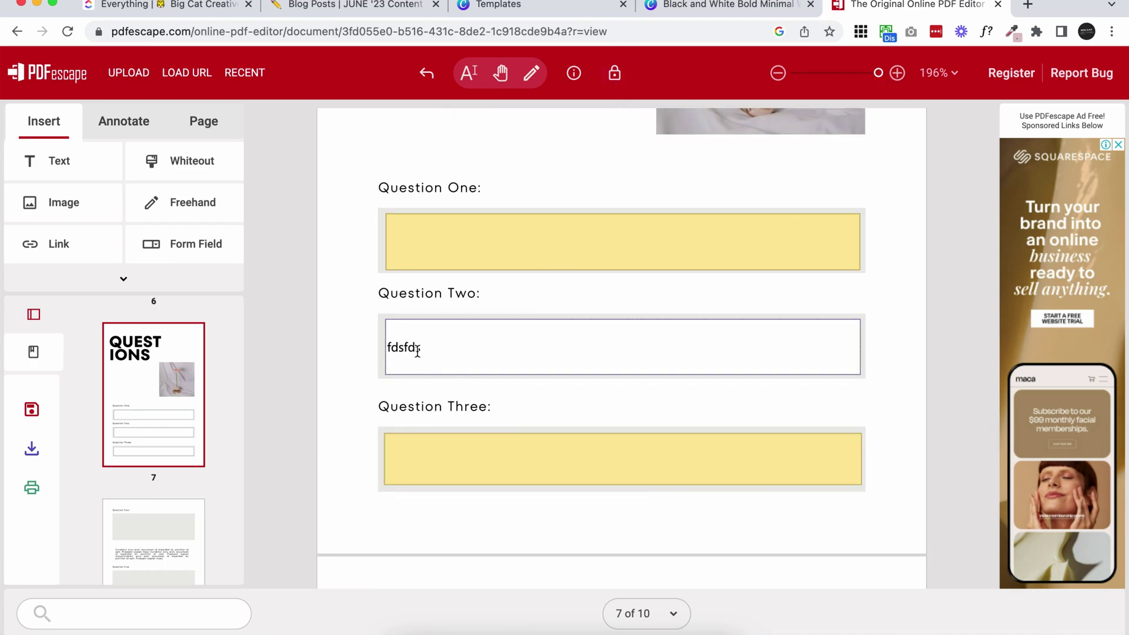
key("BackSpace")
key("BackSpace")
key("BackSpace")
key("BackSpace")
key("BackSpace")
left_click(531, 73)
left_click(452, 258)
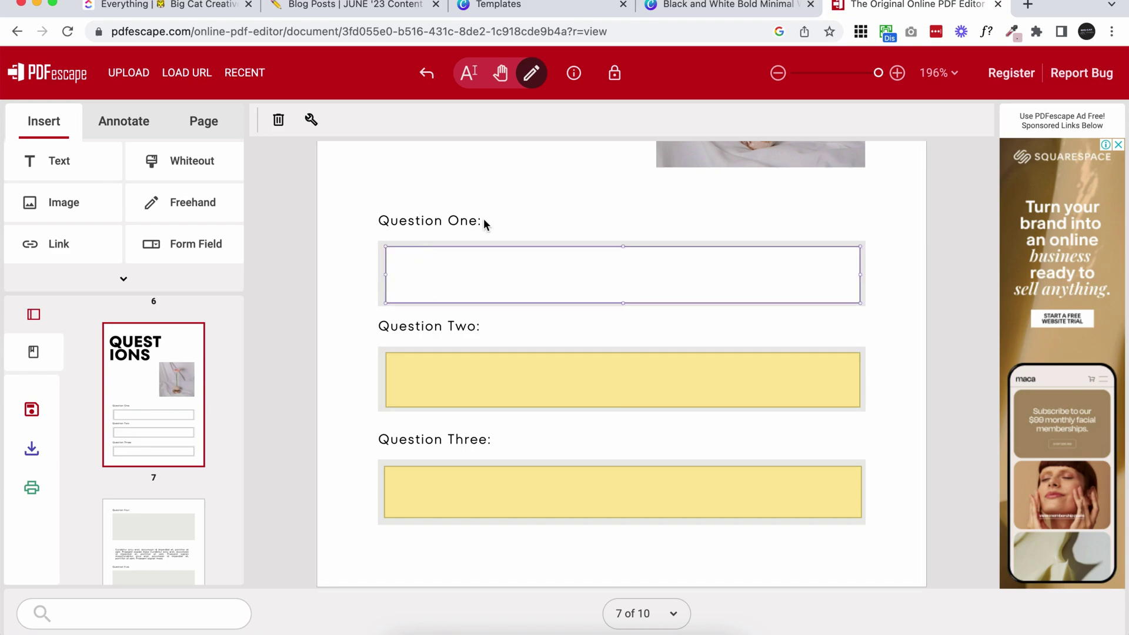
Tick Multi-line in the Question One field's Form Field Properties.
left_click(312, 120)
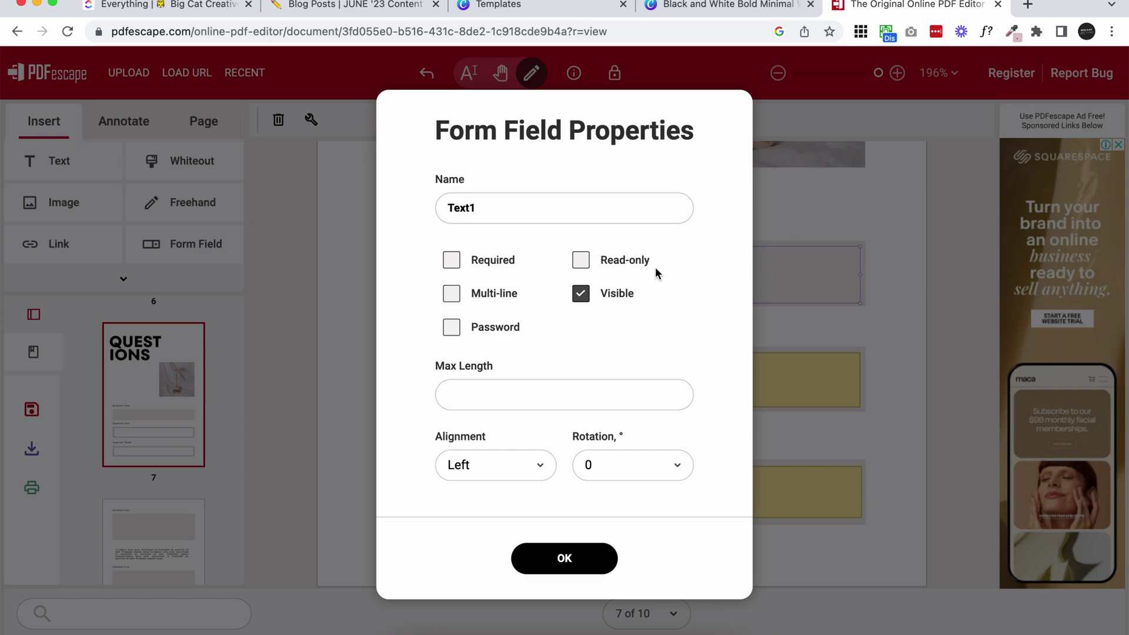
left_click(453, 294)
Apply the field settings, then type five test lines ('fdsf', 'fds'…) into the Question One field.
left_click(565, 558)
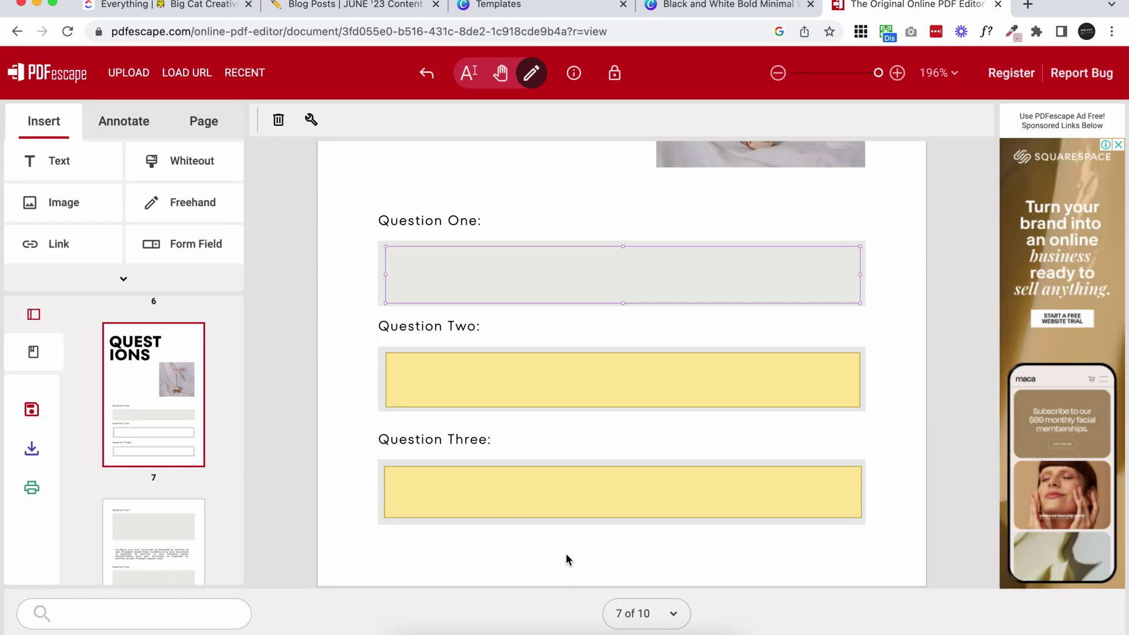
left_click(499, 74)
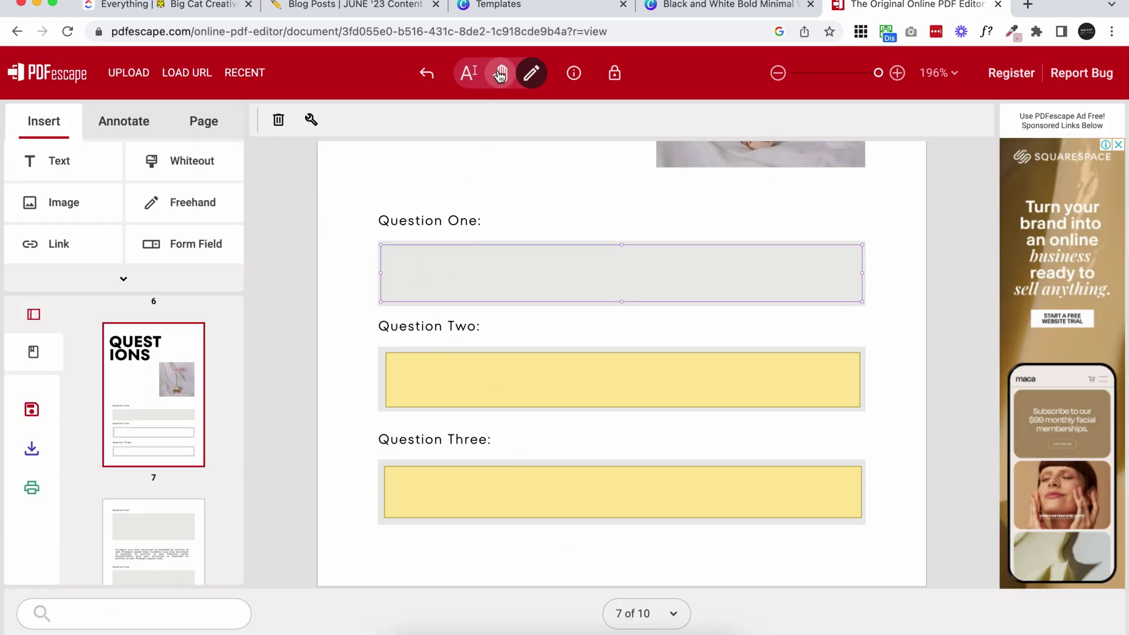
left_click(431, 237)
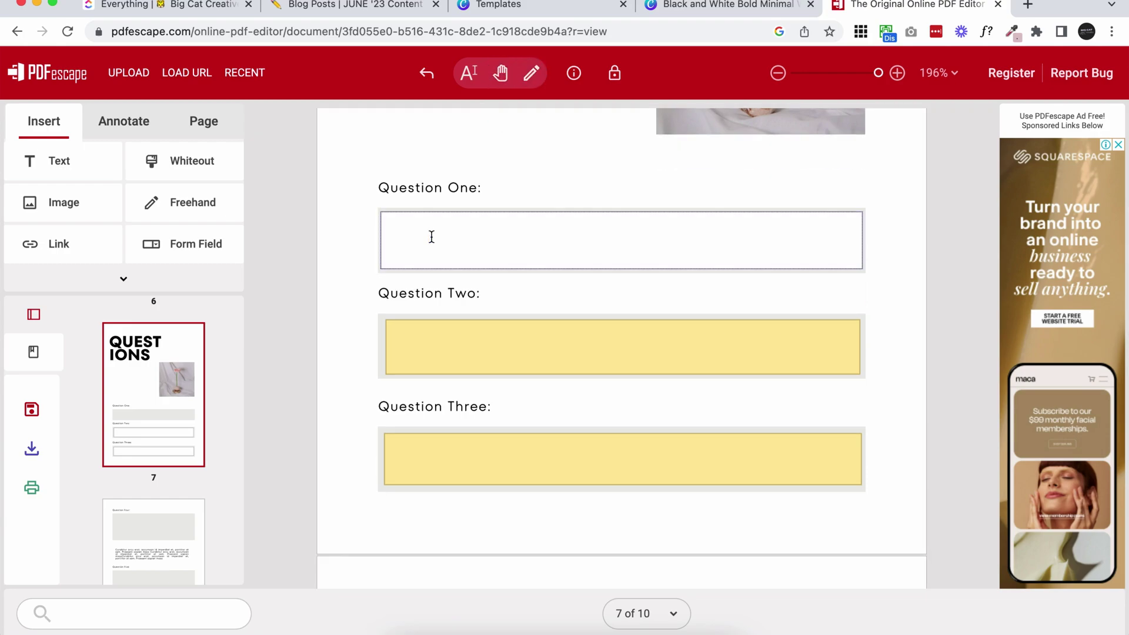
type("fdsf")
key("Return")
type("fds")
key("Return")
type("fds")
key("Return")
type("fds")
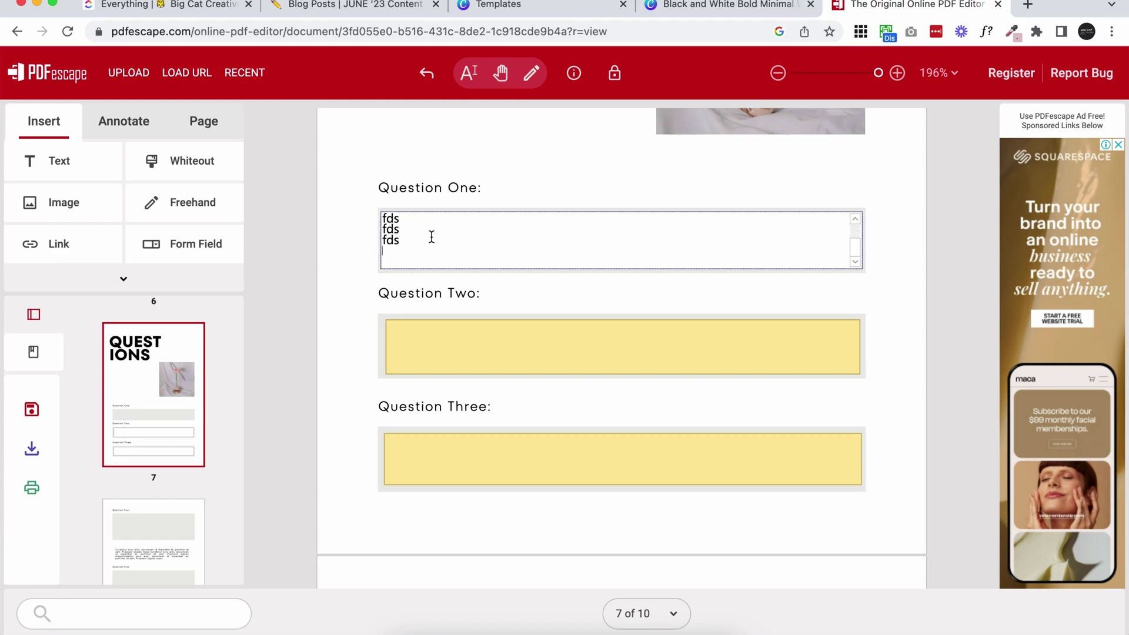
key("Return")
type("fds")
scroll(565, 226, "up", 3)
double_click(564, 203)
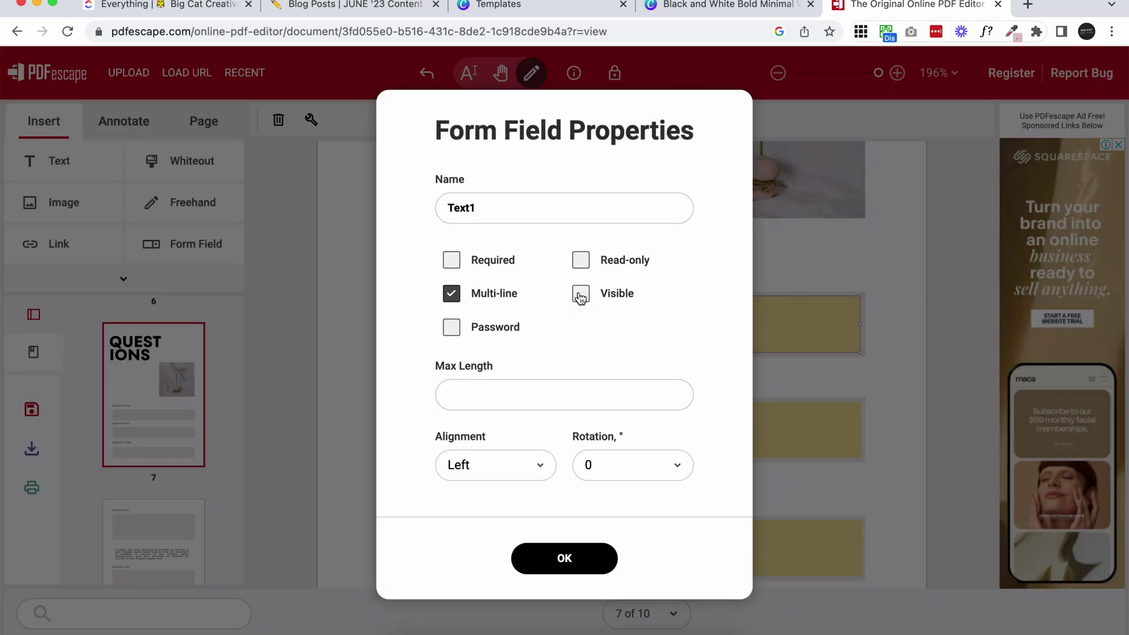
left_click(580, 296)
left_click(580, 296)
left_click(581, 296)
key("Return")
left_click(556, 247)
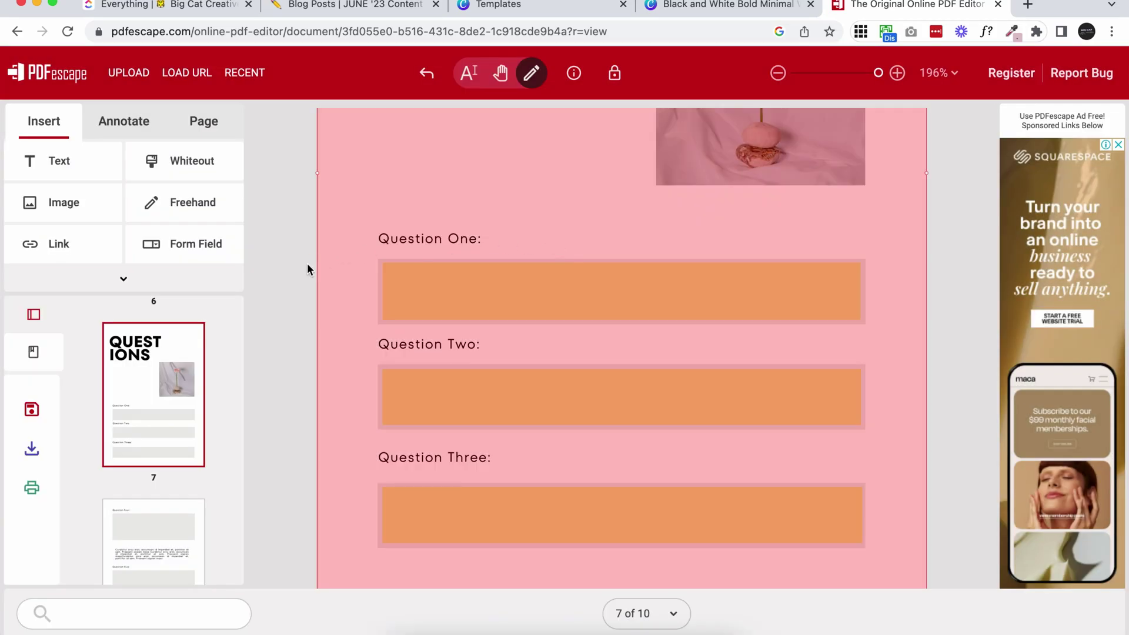
left_click(281, 273)
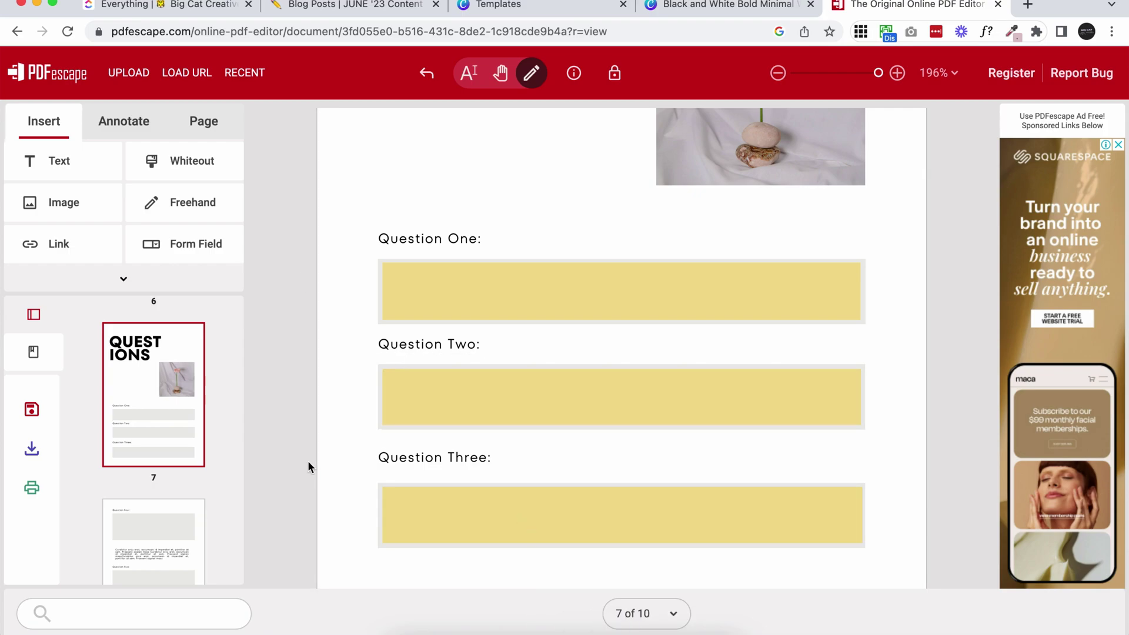
scroll(263, 247, "up", 1)
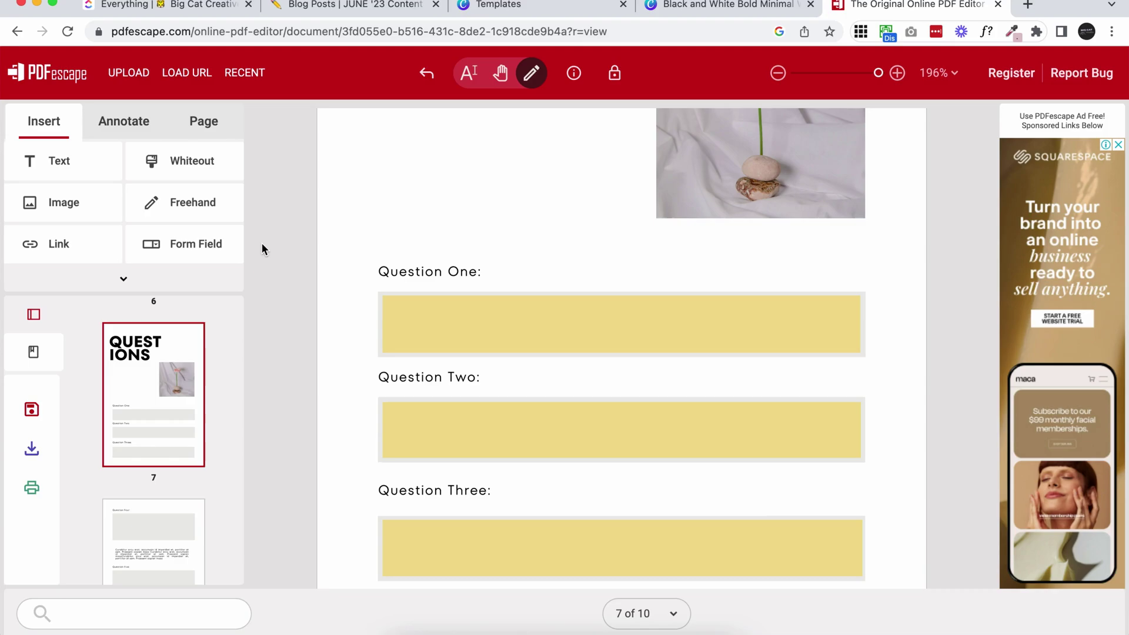
Resize the Question Three field's edges to fit inside its answer box, then deselect it.
left_click(562, 563)
scroll(888, 529, "down", 1)
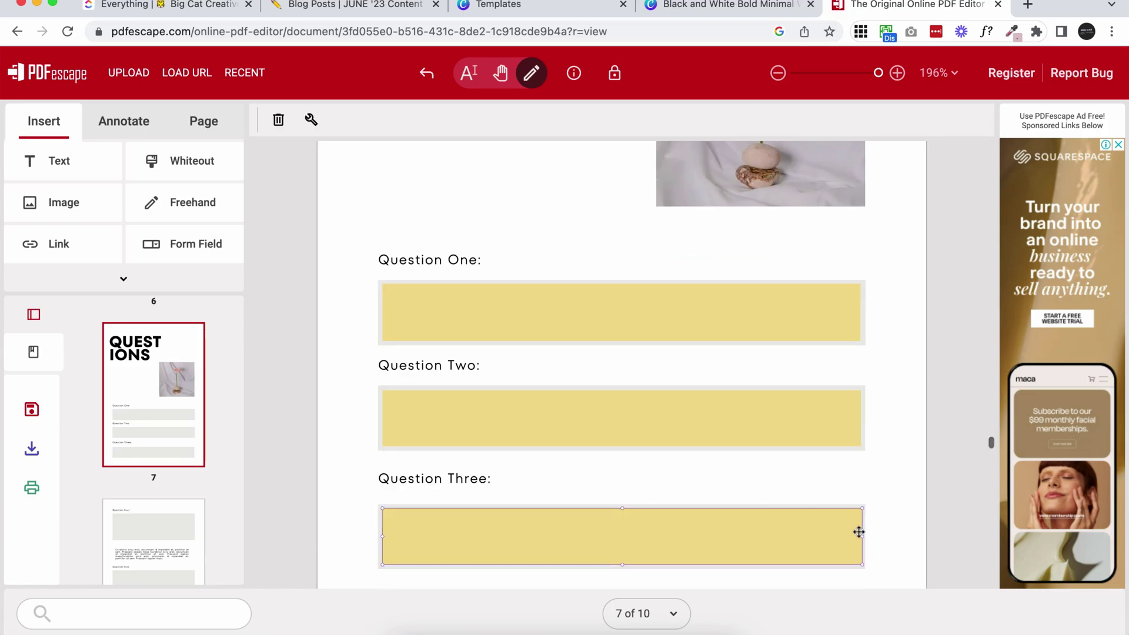
left_click_drag(863, 539, 860, 537)
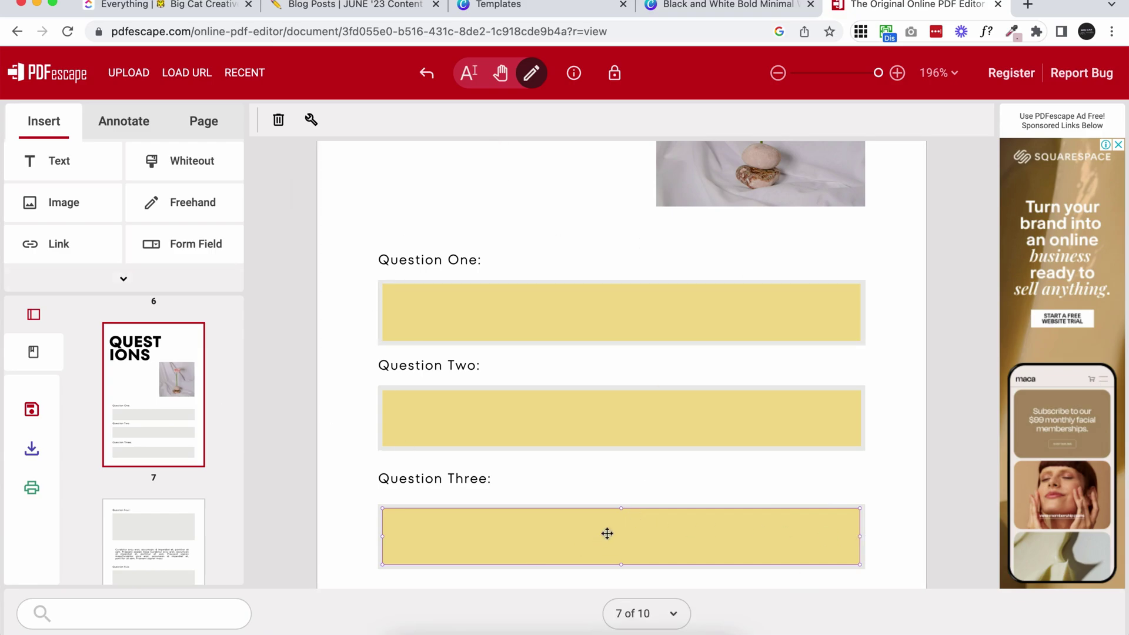
left_click_drag(621, 508, 622, 509)
left_click(320, 368)
scroll(320, 368, "down", 1)
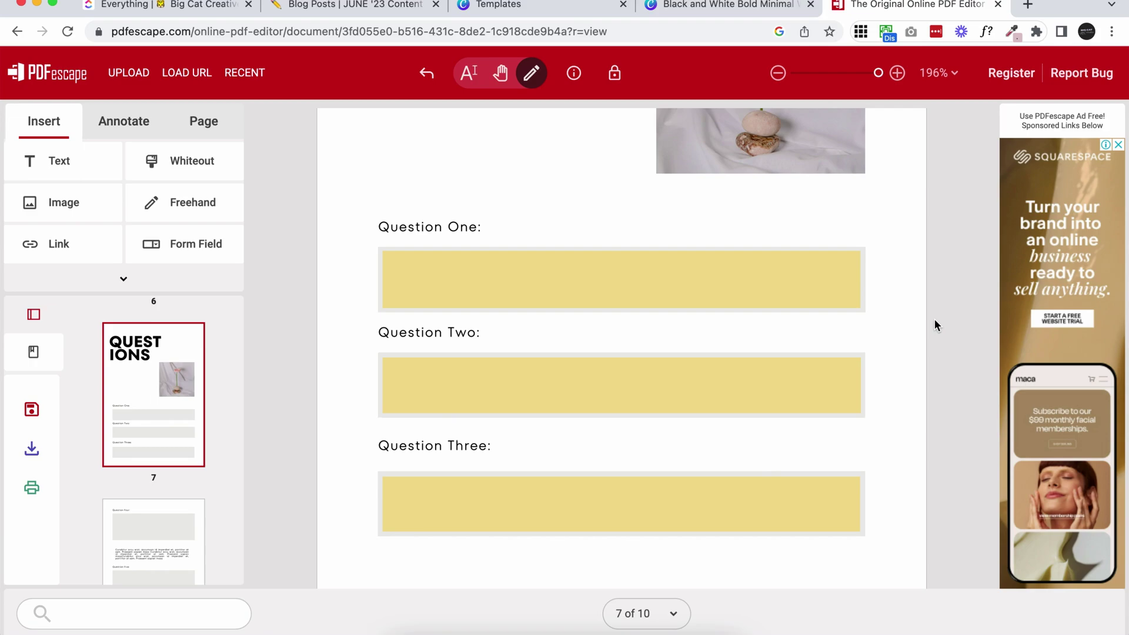
In fill mode, test clicking into the Question Two, Three and One fields.
left_click(500, 73)
scroll(467, 303, "down", 2)
left_click(436, 354)
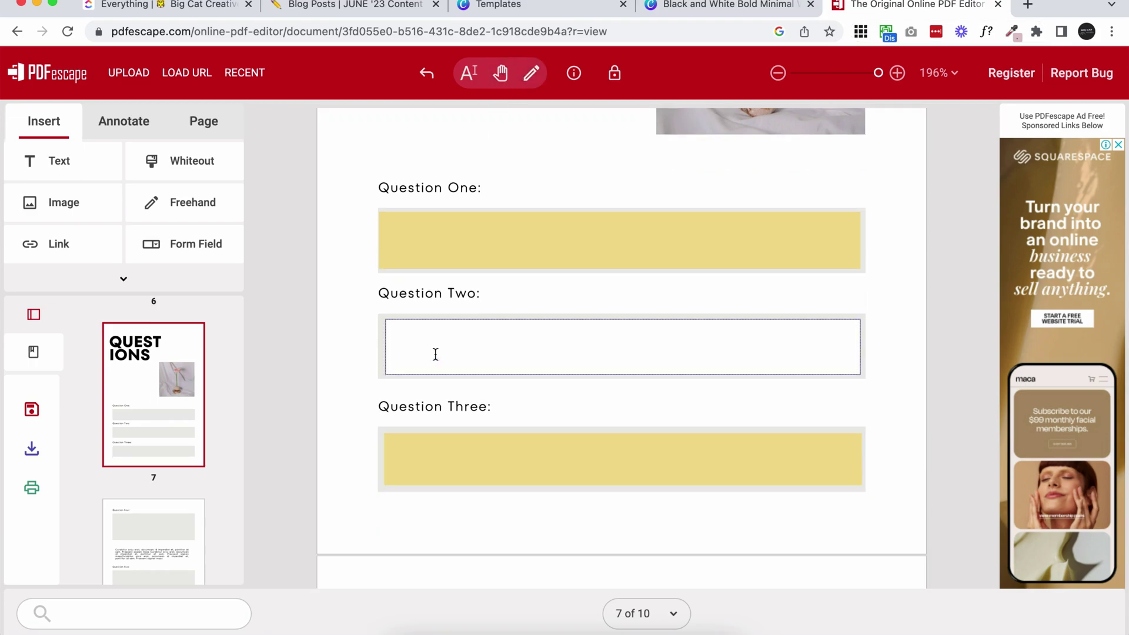
left_click(435, 478)
left_click(441, 207)
left_click(435, 233)
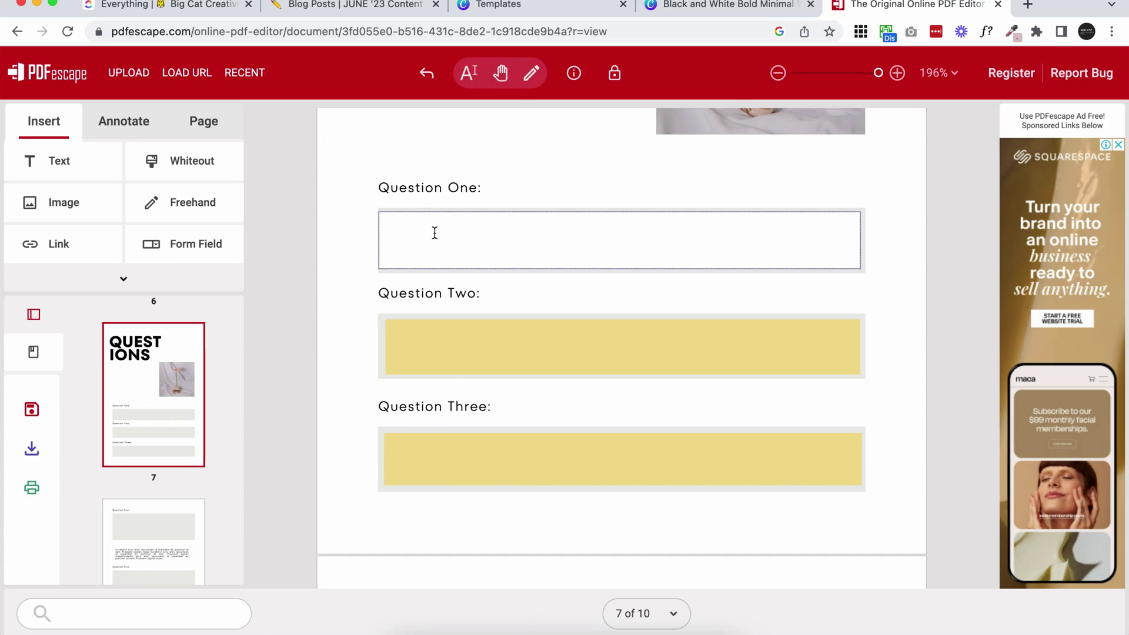
scroll(434, 233, "down", 20)
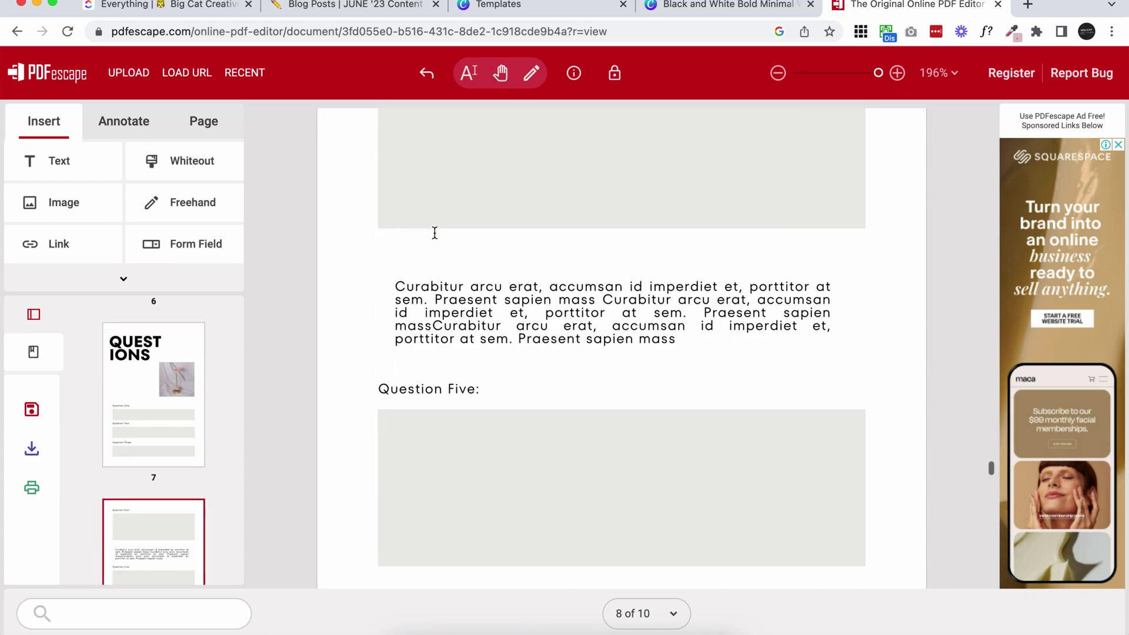
scroll(647, 340, "up", 18)
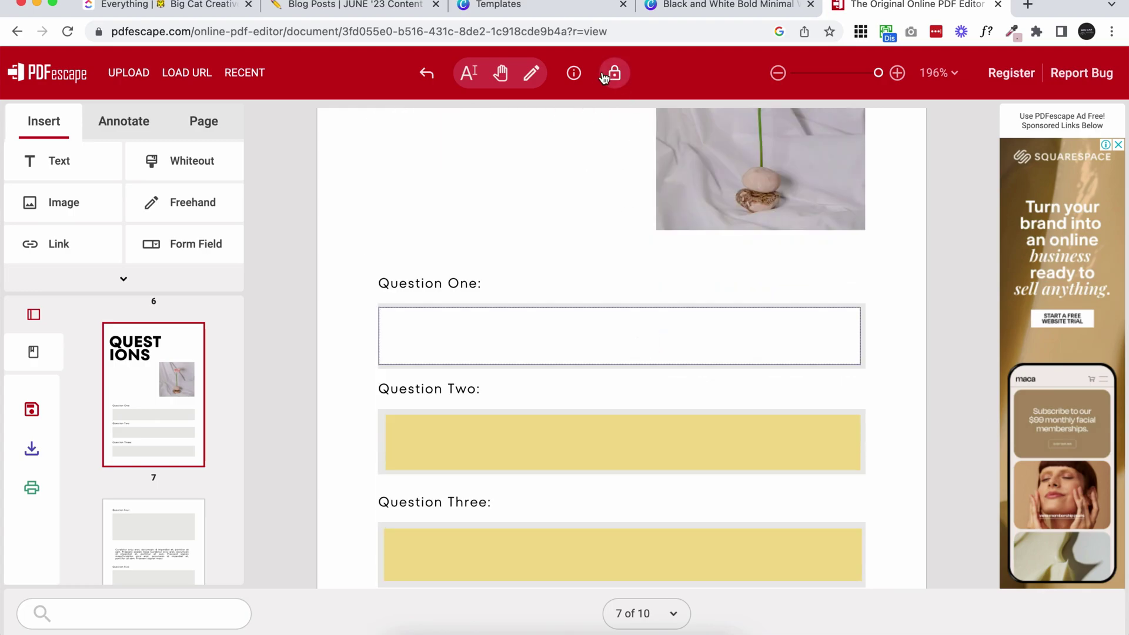
Confirm the Question One field's properties have Multi-line enabled.
left_click(531, 73)
left_click(556, 352)
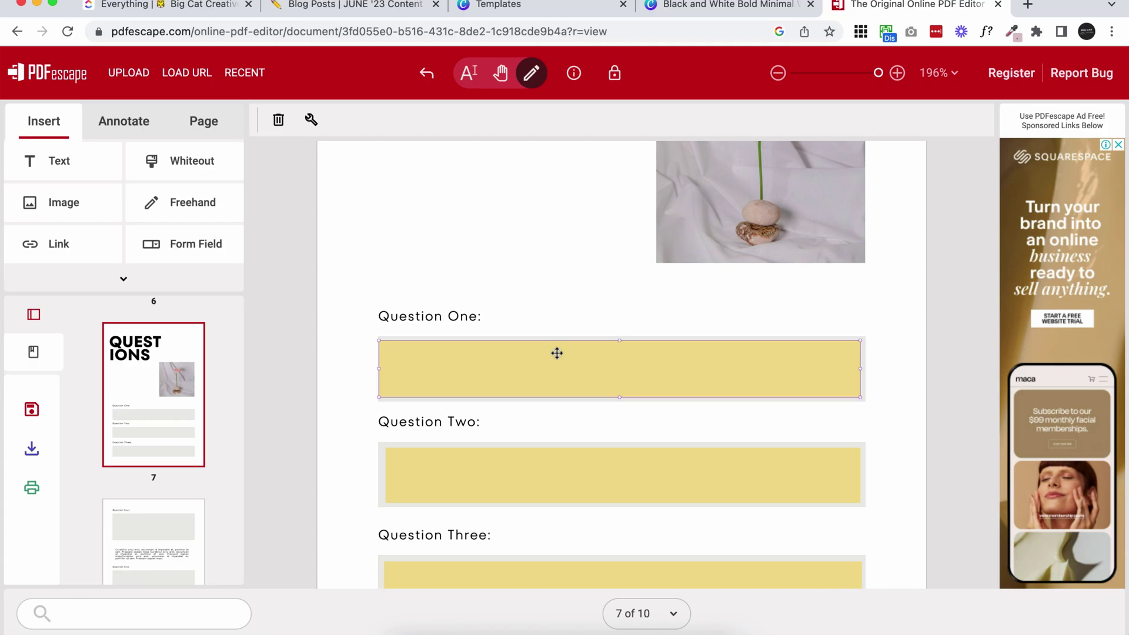
left_click(311, 120)
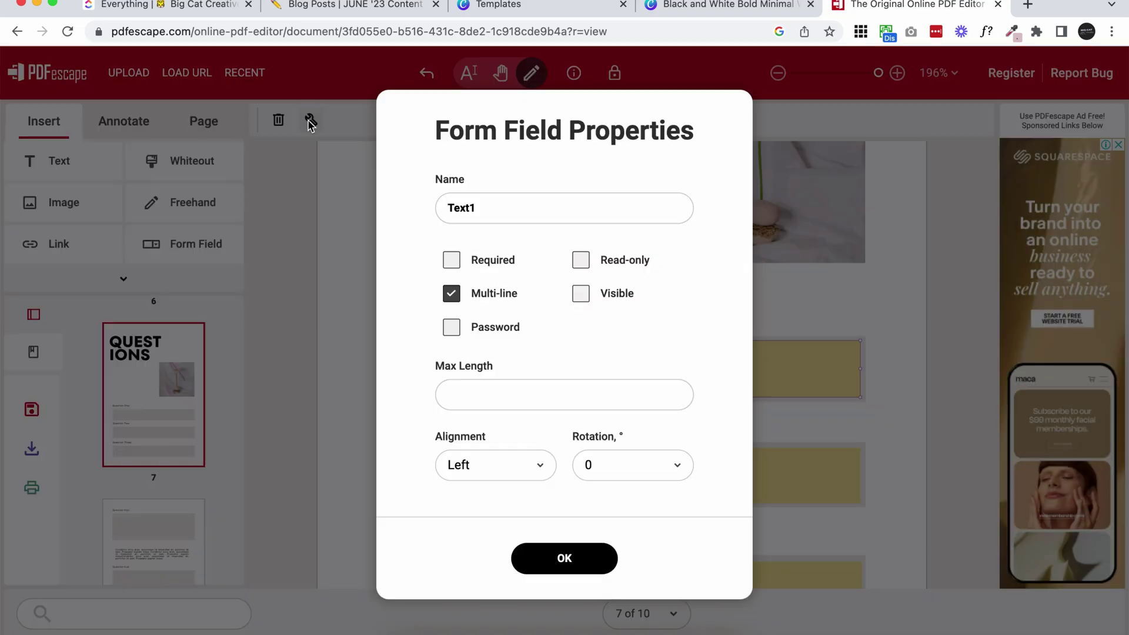
left_click(572, 559)
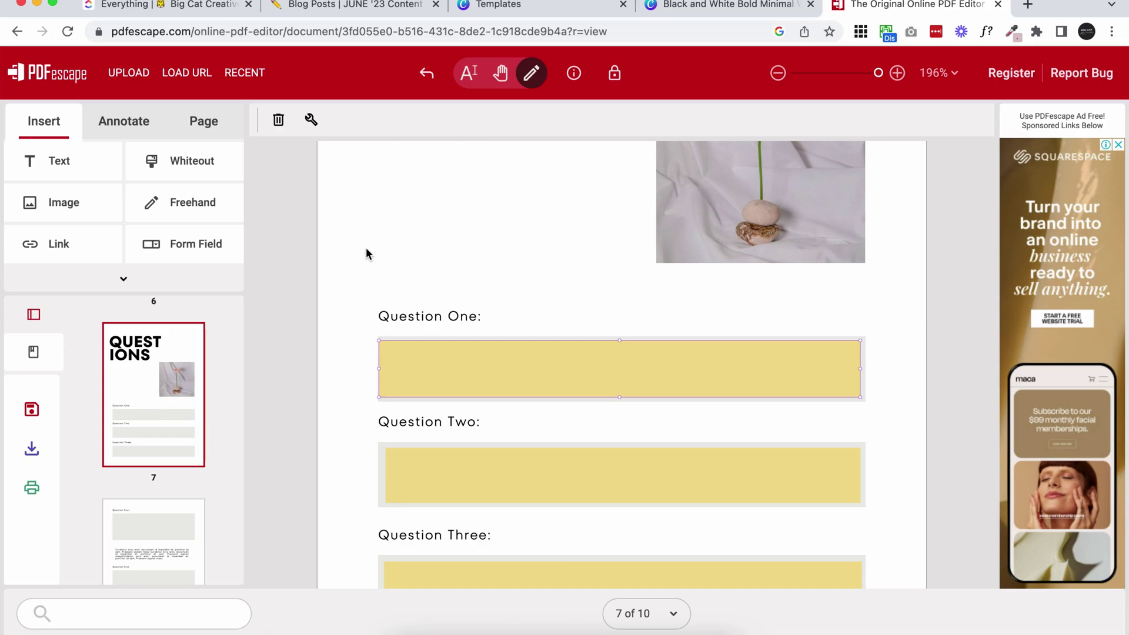
Save and download the edited workbook PDF and open the downloaded file.
scroll(365, 252, "down", 2)
left_click(880, 446)
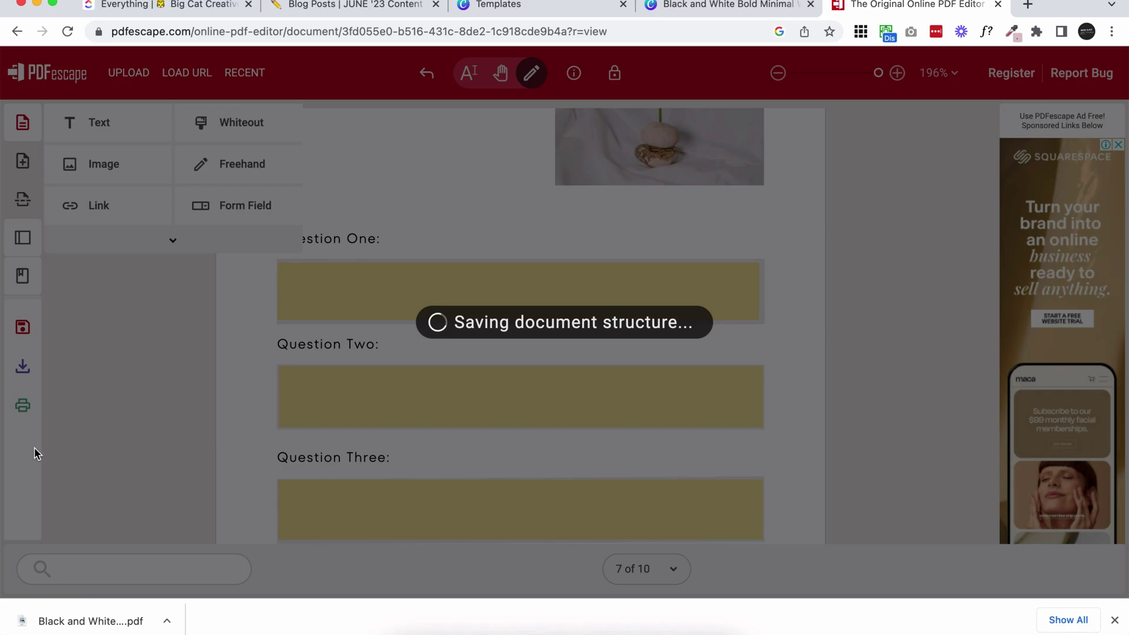
left_click(108, 617)
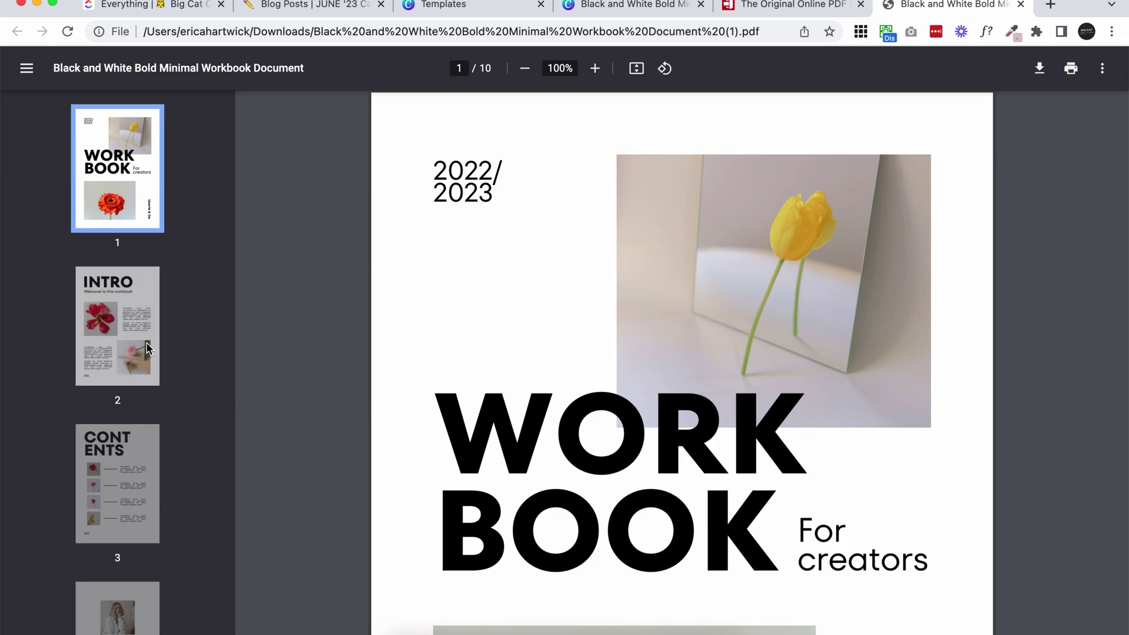
Page through the PDF thumbnails from page 2 to page 7, then show recent downloads.
left_click(144, 368)
left_click(133, 470)
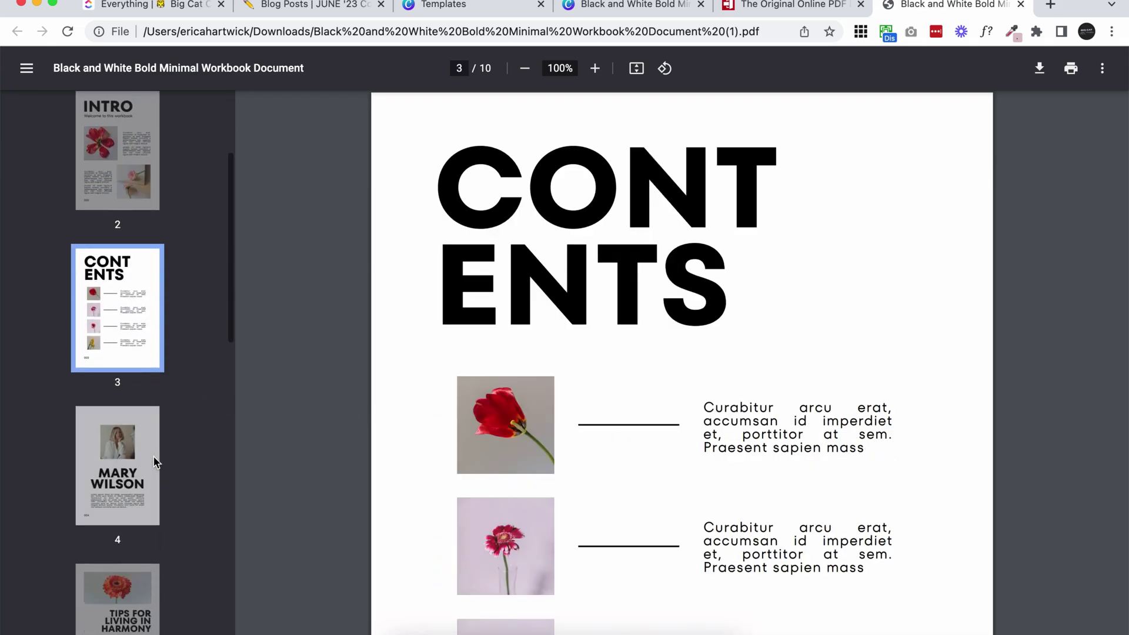
left_click(153, 459)
left_click(153, 458)
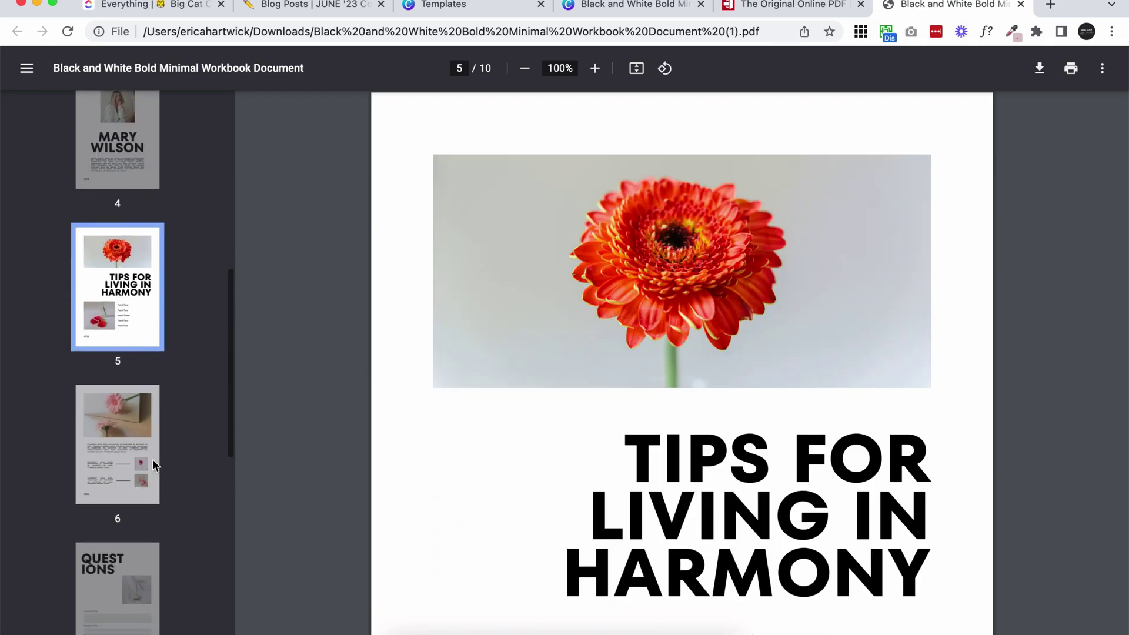
left_click(153, 458)
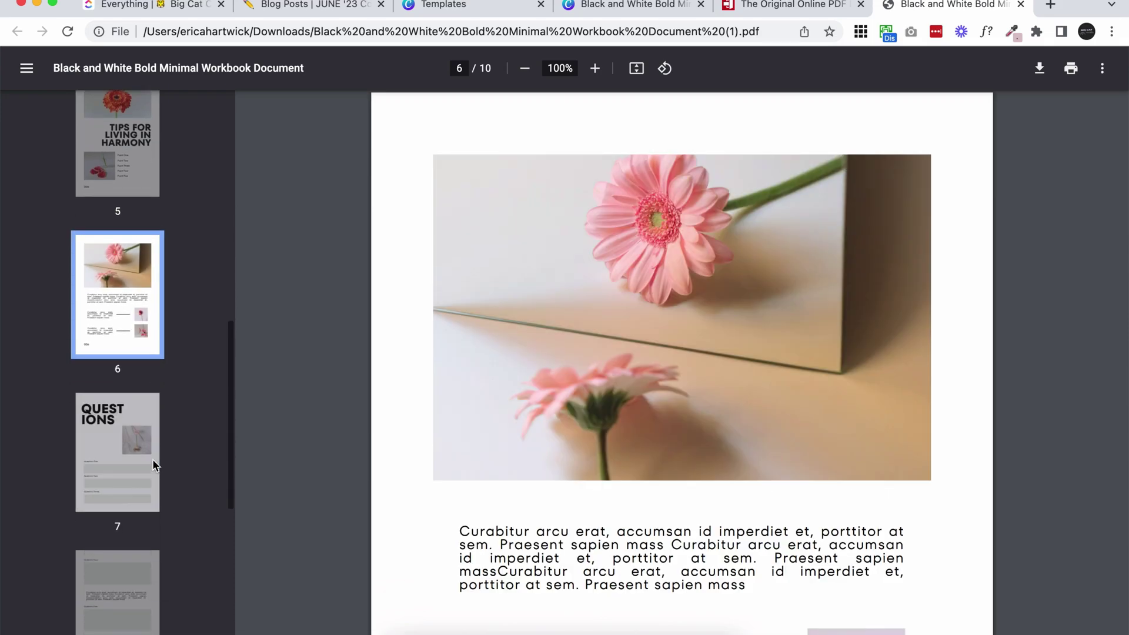
left_click(153, 459)
scroll(621, 393, "down", 5)
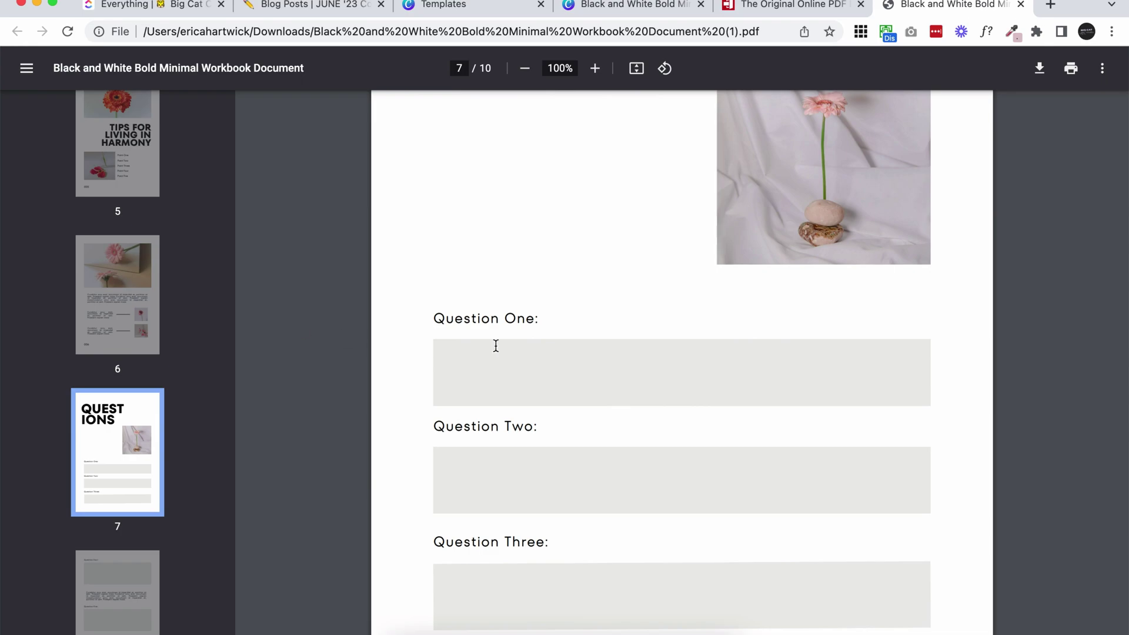
scroll(496, 346, "down", 2)
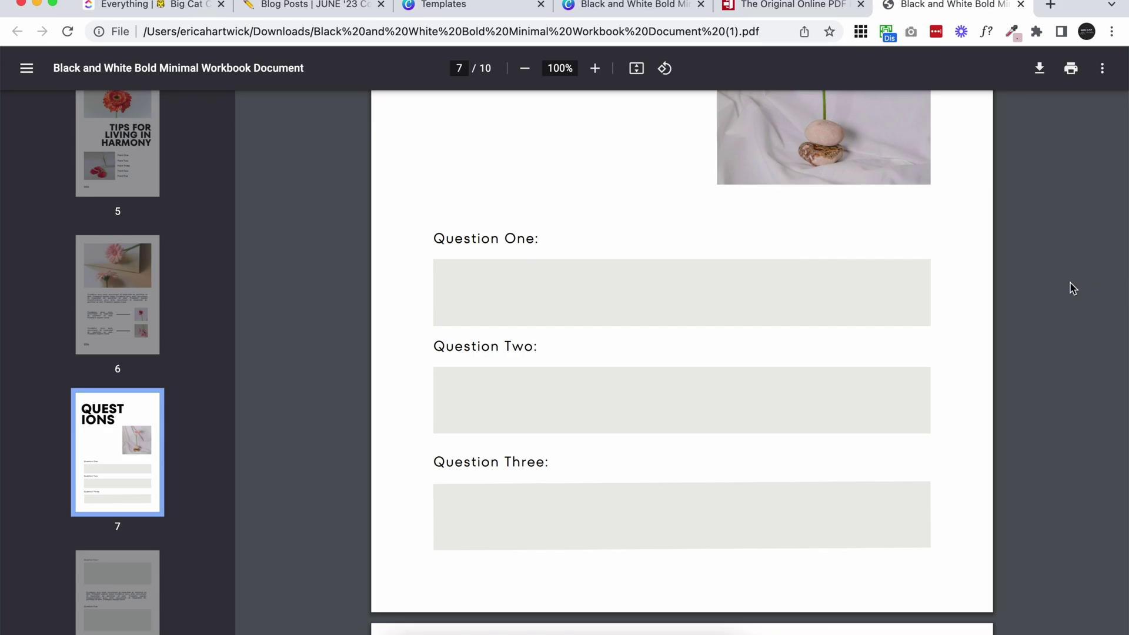
left_click(670, 629)
Open the workbook PDF from Downloads in Preview and scroll to page 7's question fields.
left_click(672, 603)
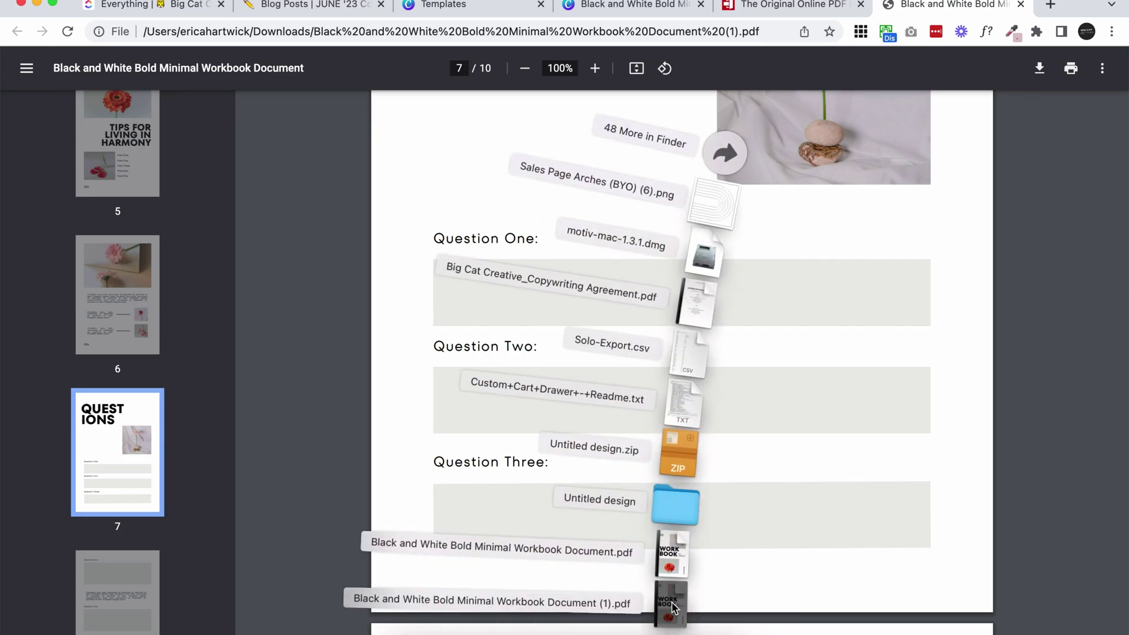
scroll(430, 374, "up", 20)
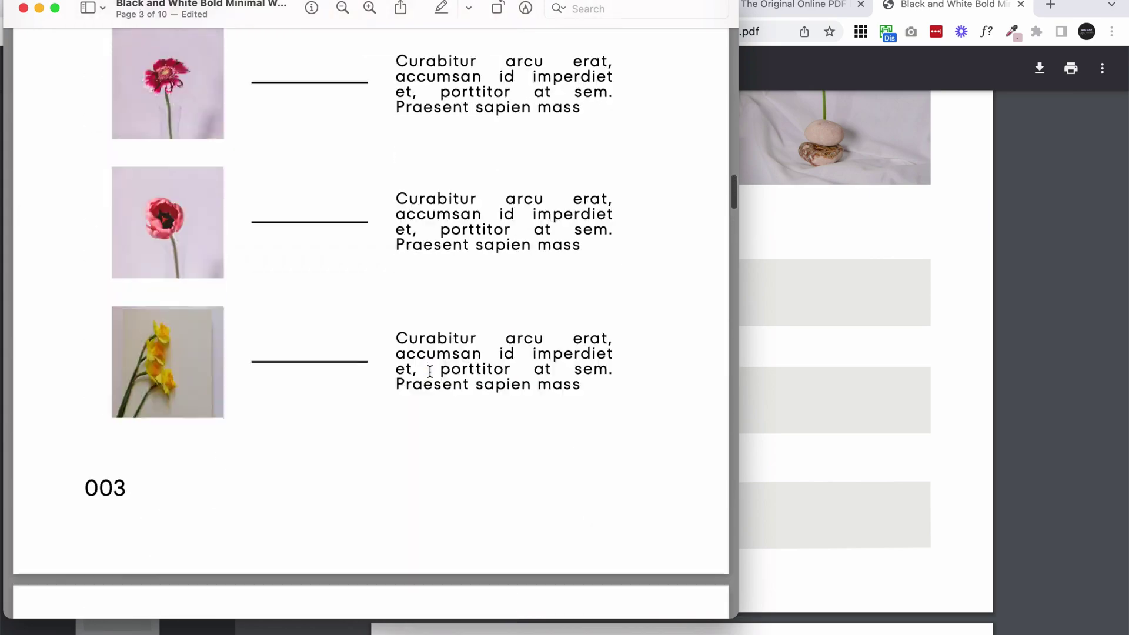
scroll(430, 371, "up", 8)
scroll(430, 372, "down", 15)
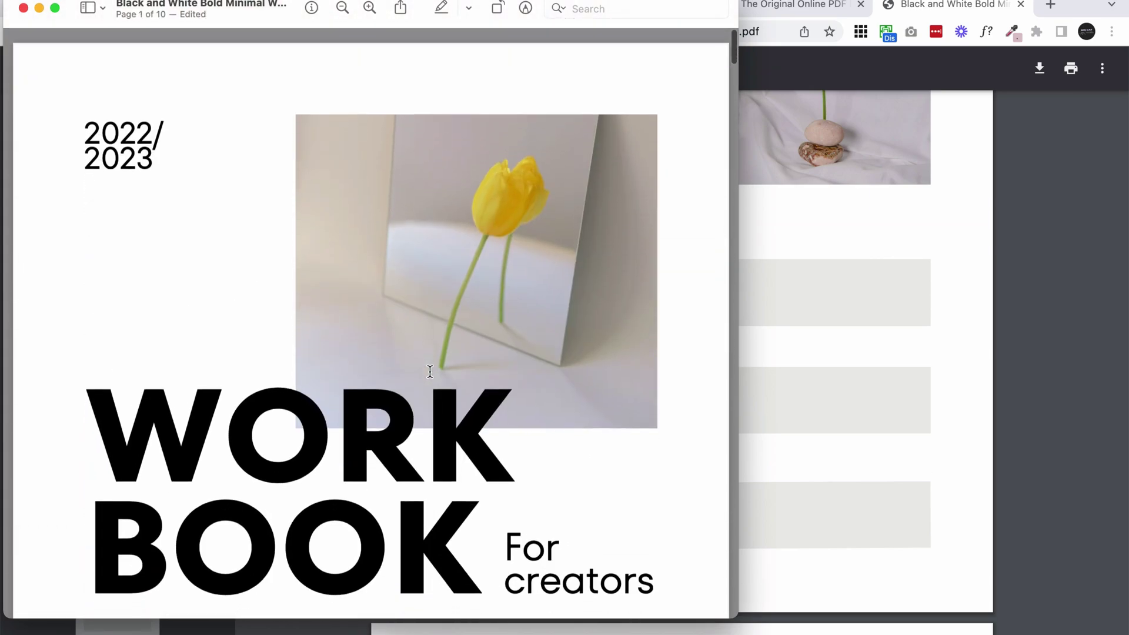
scroll(430, 372, "down", 20)
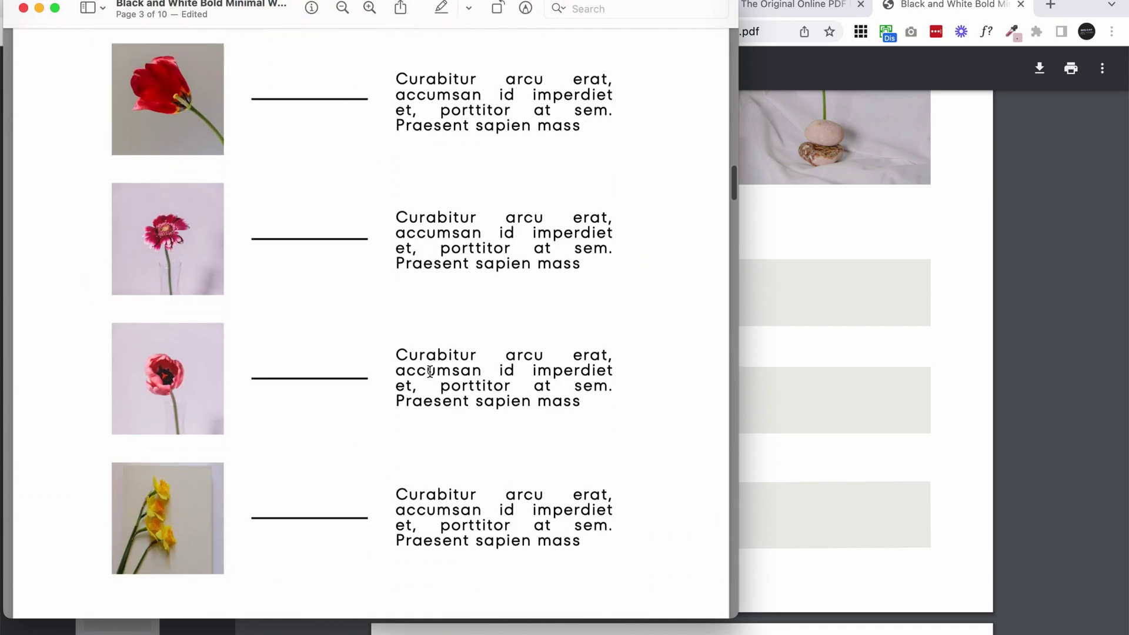
scroll(430, 371, "down", 20)
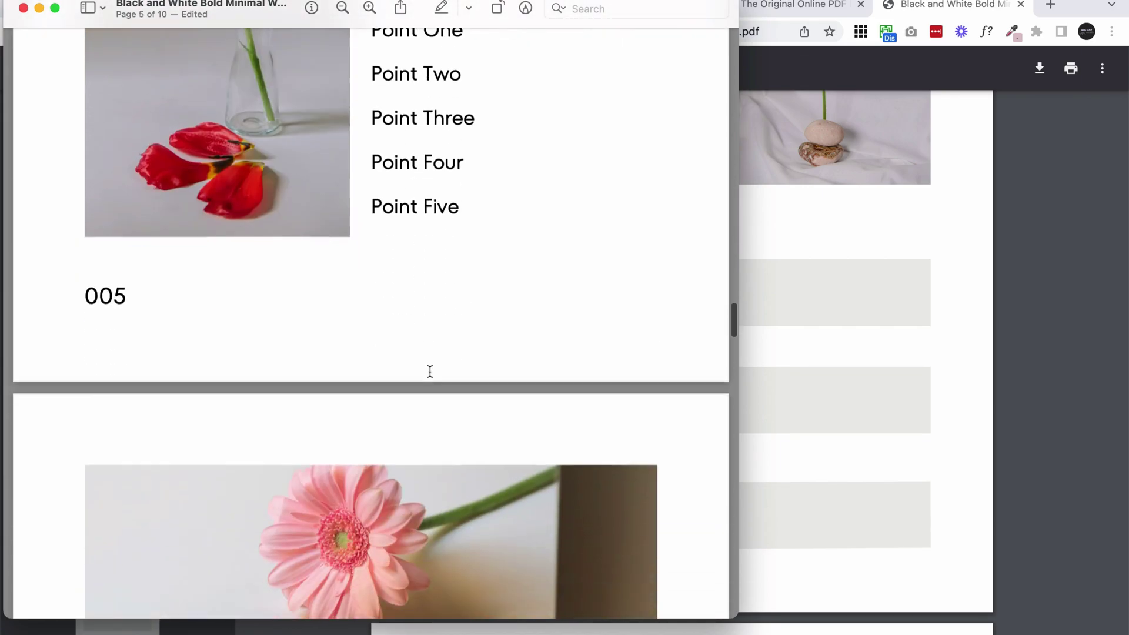
scroll(430, 371, "down", 15)
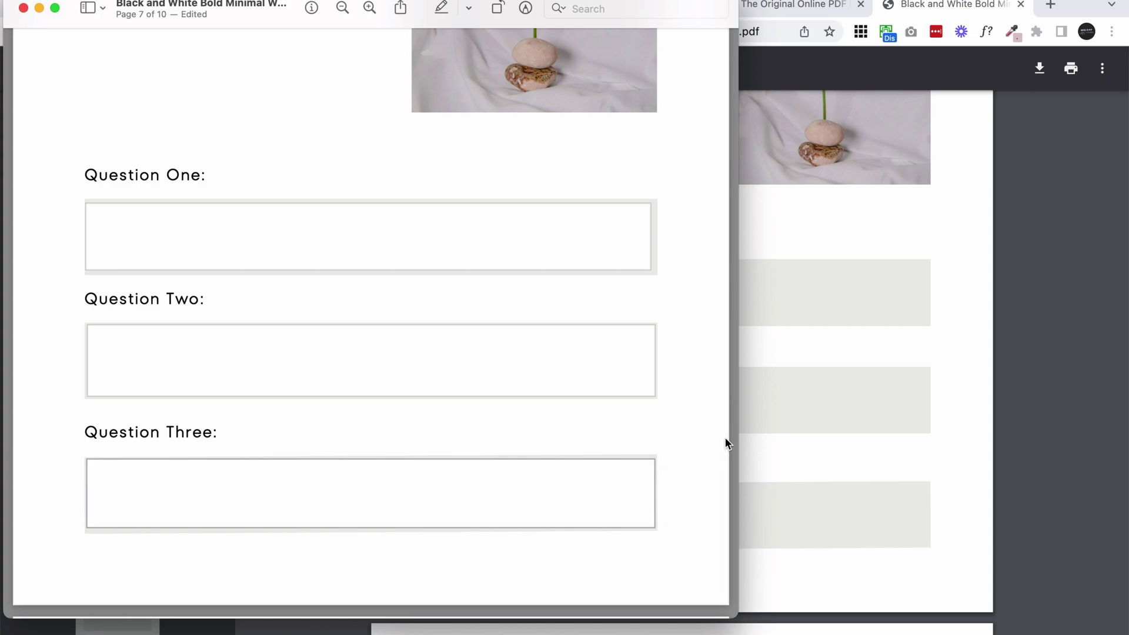
Type 'Fillalble PDF and you can see that I can type in this box' and 'Multi lines of text' as two lines in Question One.
key("Tab")
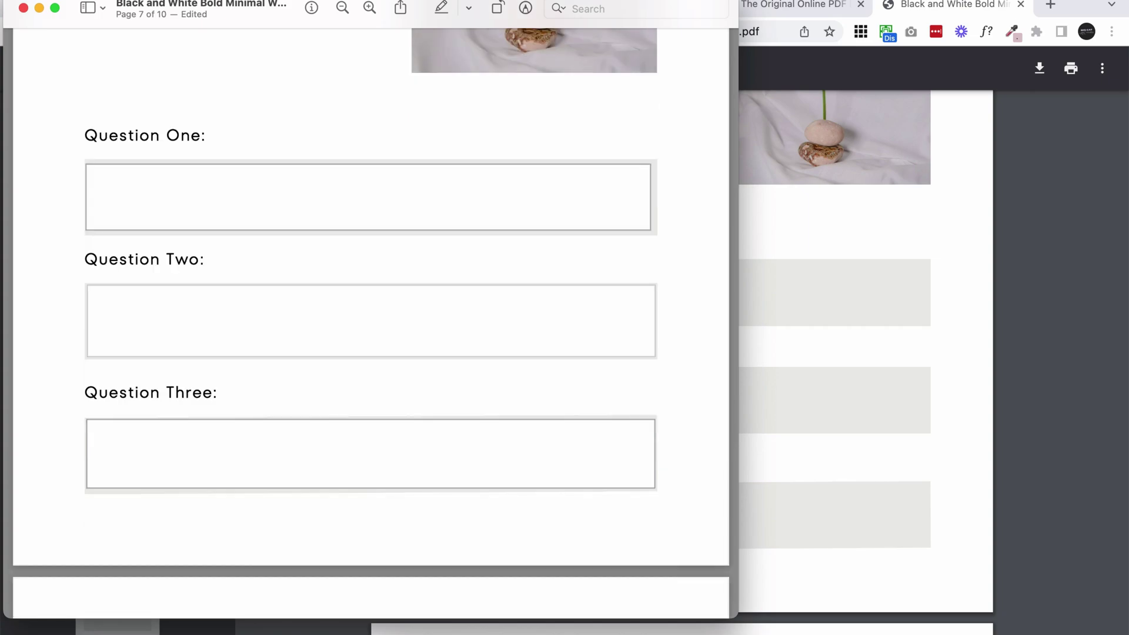
type("Fillalble PDF ")
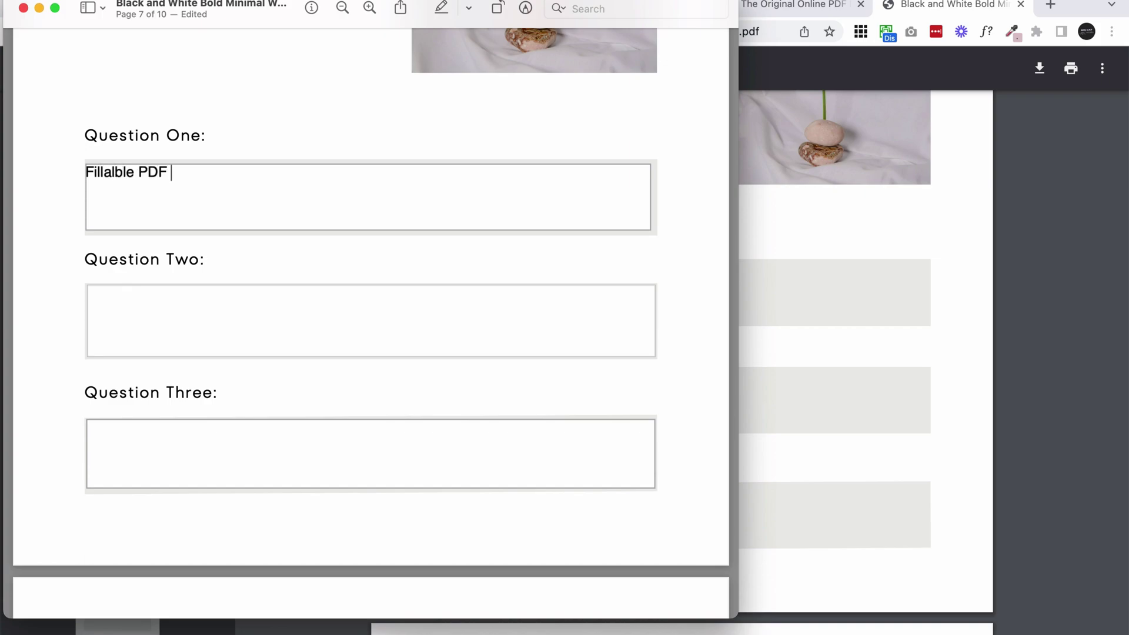
type("and you can see that I ")
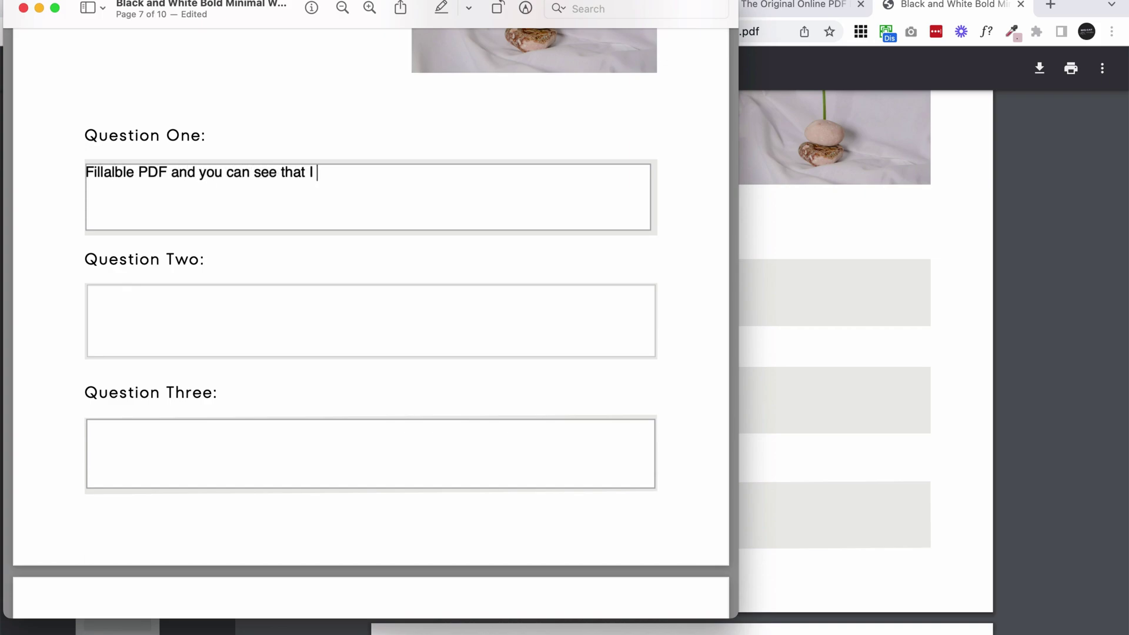
type("can type in this boc")
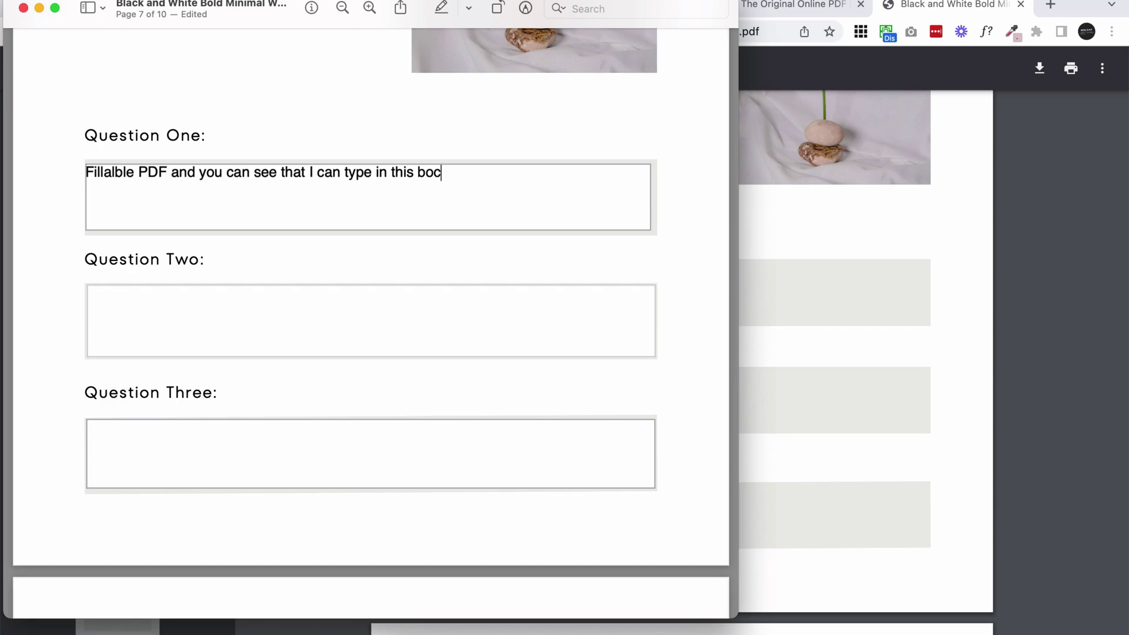
key("BackSpace")
type("x")
key("Return")
type("Multi lines of text")
left_click(348, 131)
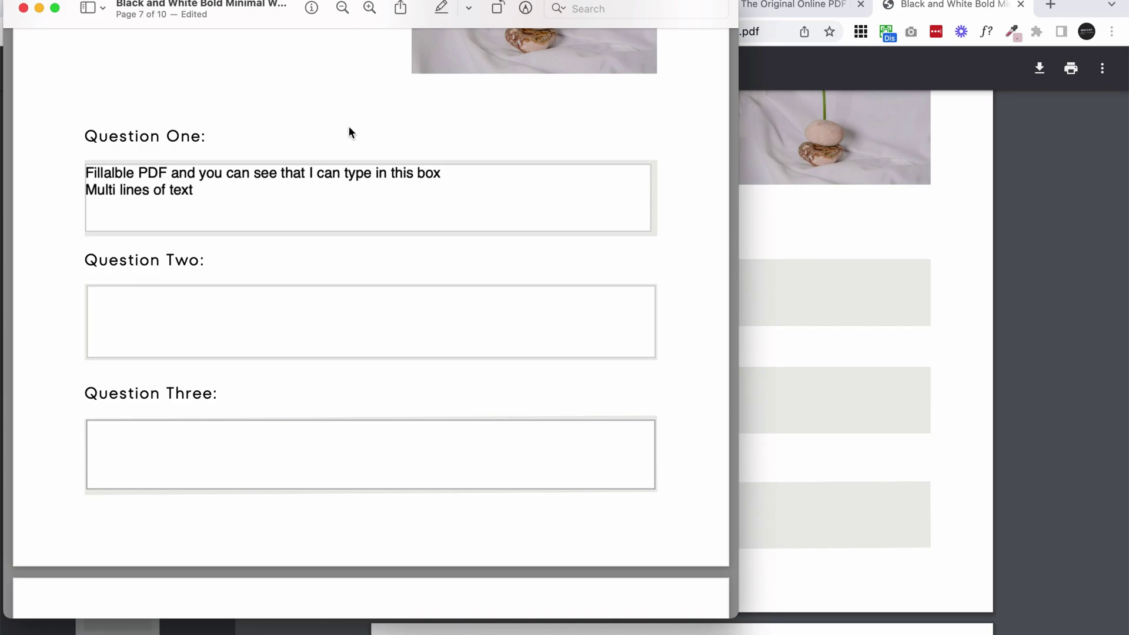
scroll(348, 126, "up", 20)
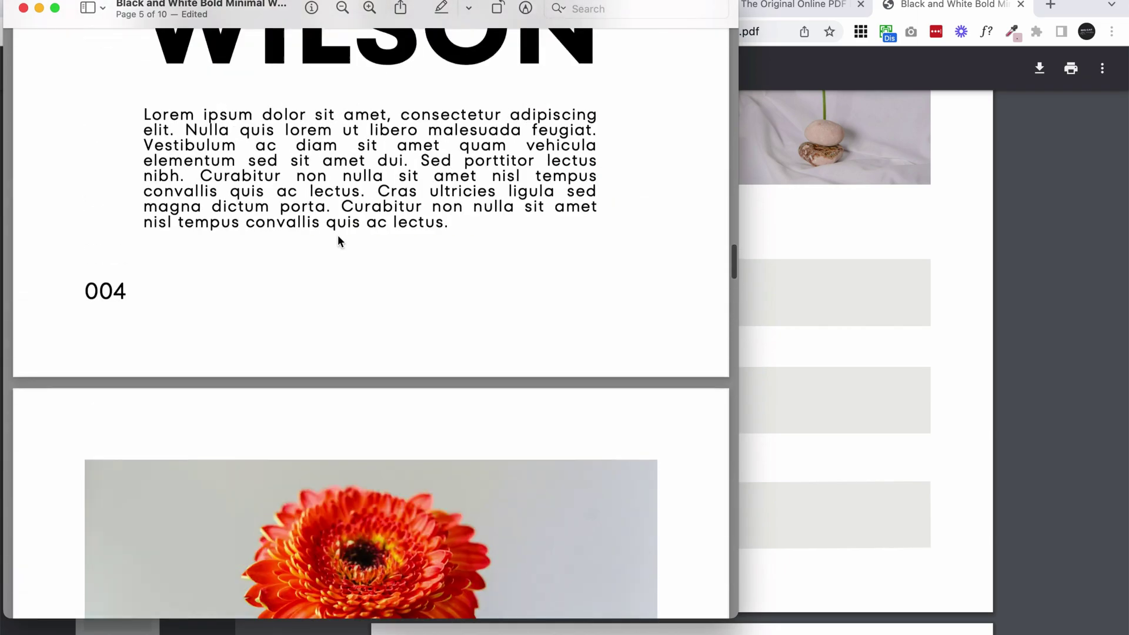